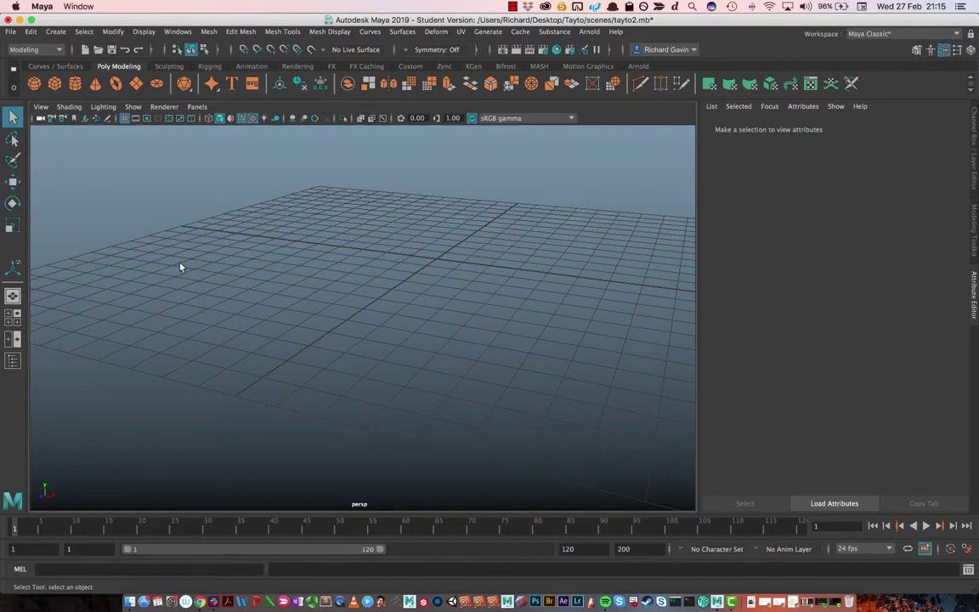
Open Maya's File menu to reach the Project Window command
{"action": "left_click", "coordinate": [15, 33]}
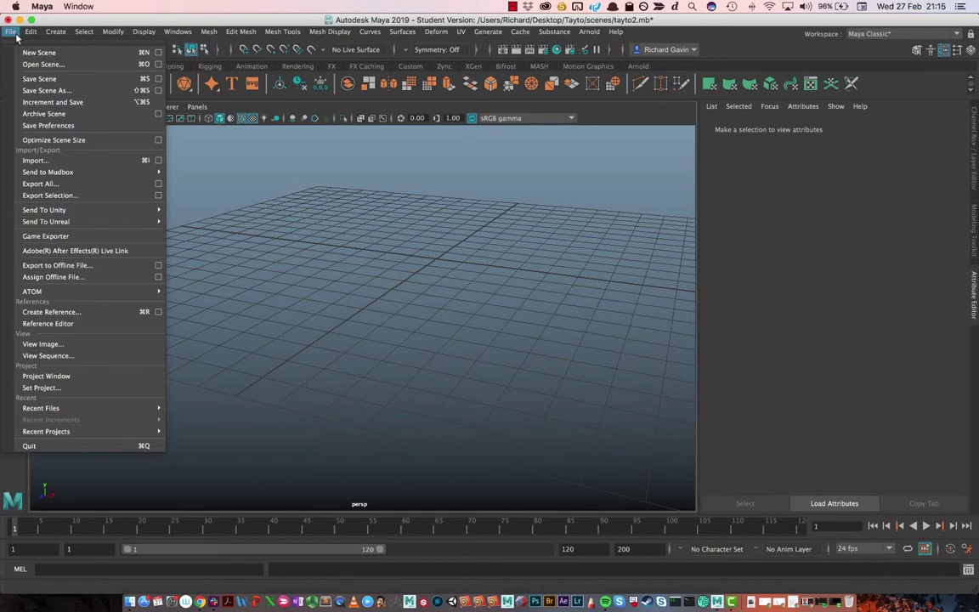
Start a new project named Tayto and accept its default folder locations
{"action": "left_click", "coordinate": [126, 375]}
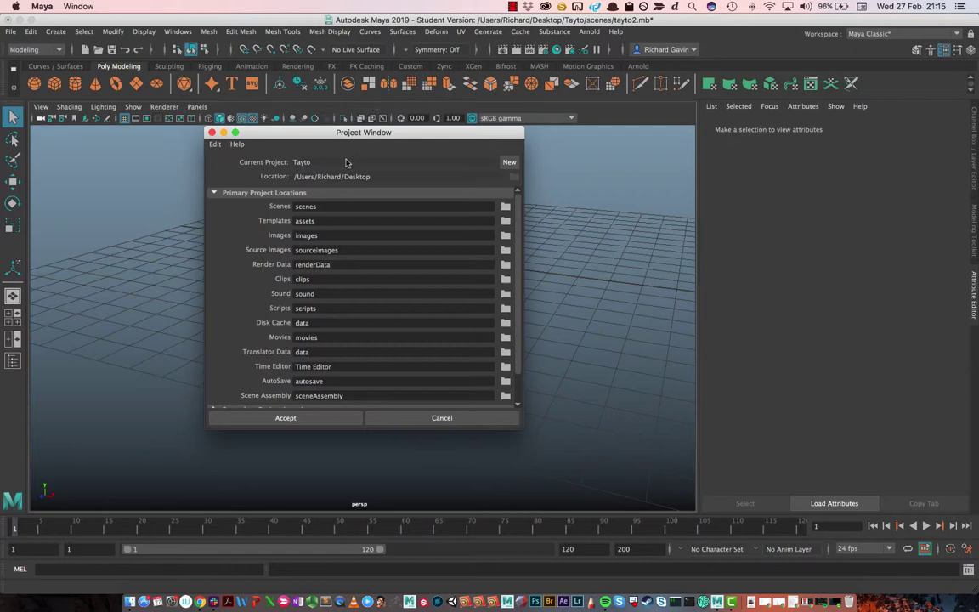
{"action": "left_click", "coordinate": [509, 162]}
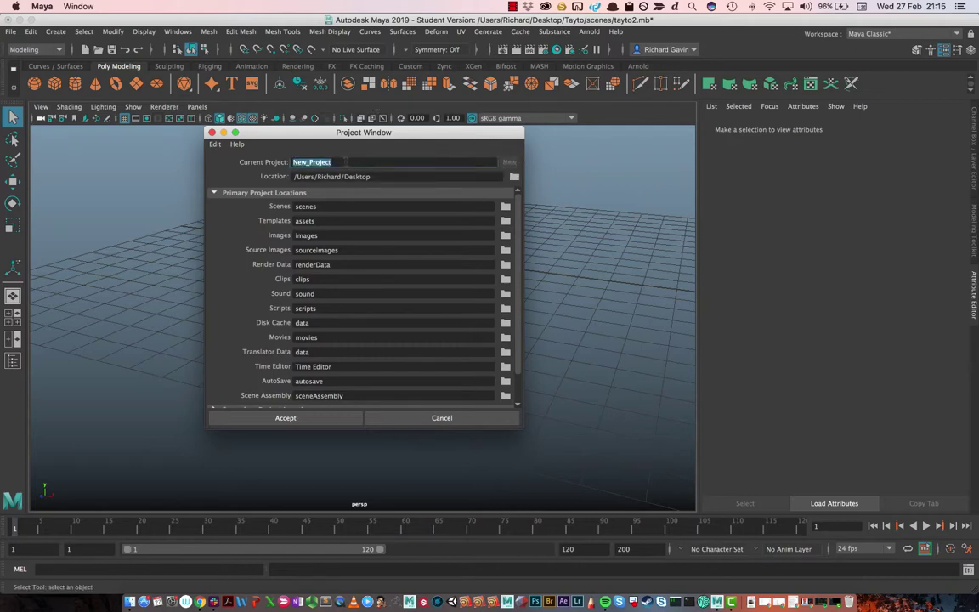
{"action": "type", "text": "Tr"}
{"action": "scroll", "coordinate": [334, 328], "scroll_direction": "down", "scroll_amount": 3}
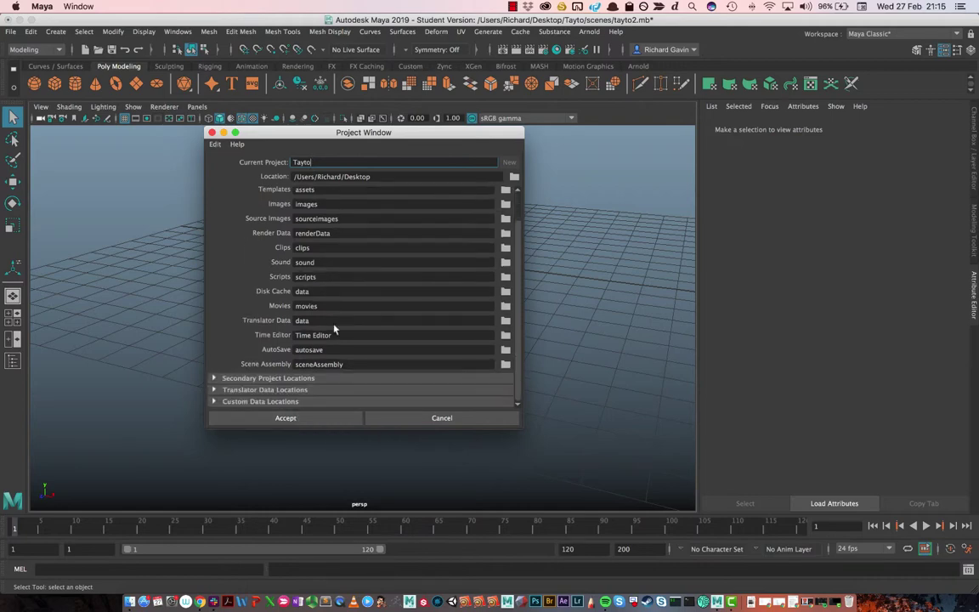
{"action": "left_click", "coordinate": [297, 418]}
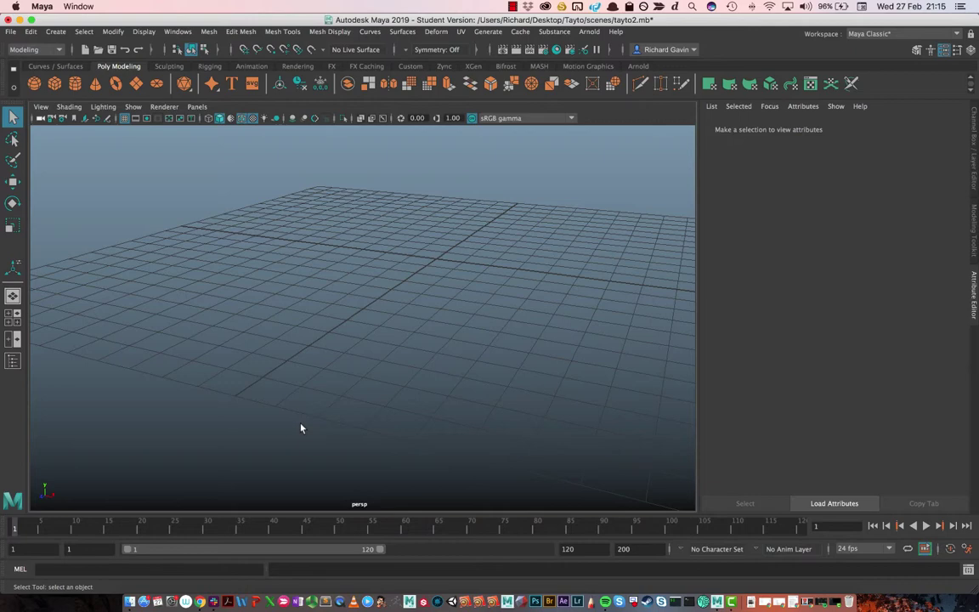
In Finder, select the tayto2.mb and strawberry2.mb scene files
{"action": "left_click", "coordinate": [130, 601]}
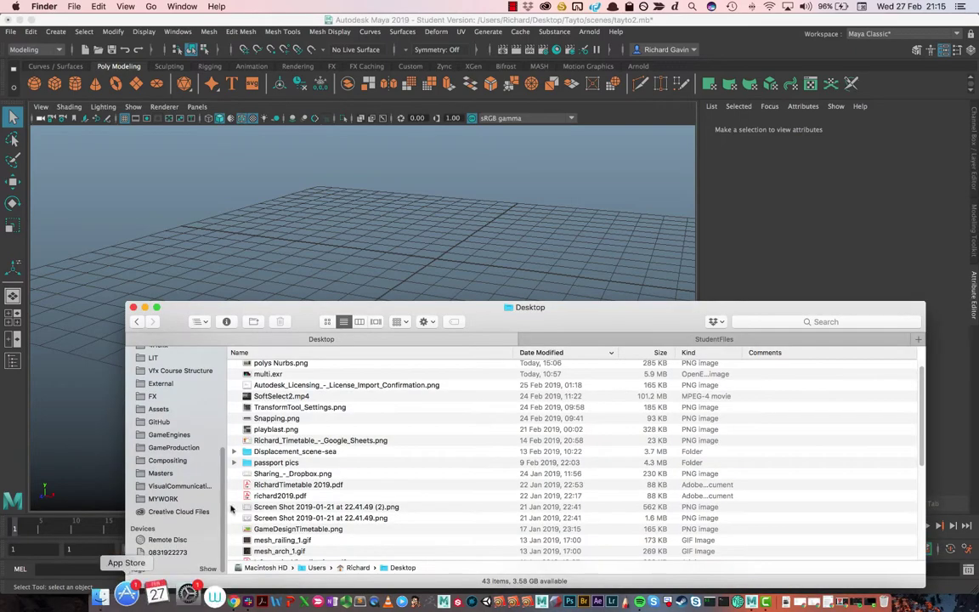
{"action": "scroll", "coordinate": [457, 423], "scroll_direction": "up", "scroll_amount": 1}
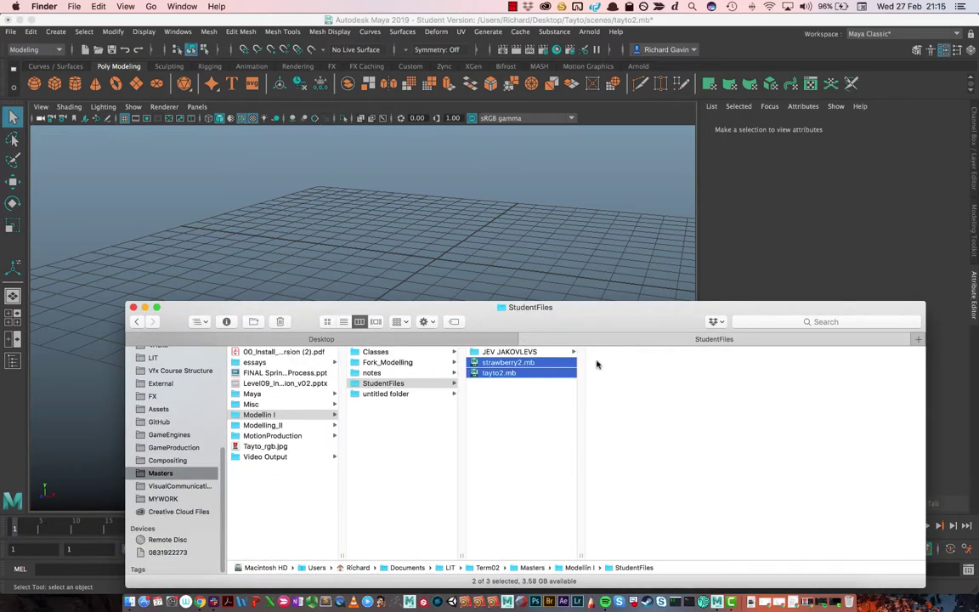
{"action": "left_click", "coordinate": [499, 373]}
{"action": "left_click", "coordinate": [508, 363], "text": "shift"}
Place both files in the Desktop > Tayto > scenes folder, then return to Maya
{"action": "left_click", "coordinate": [378, 339]}
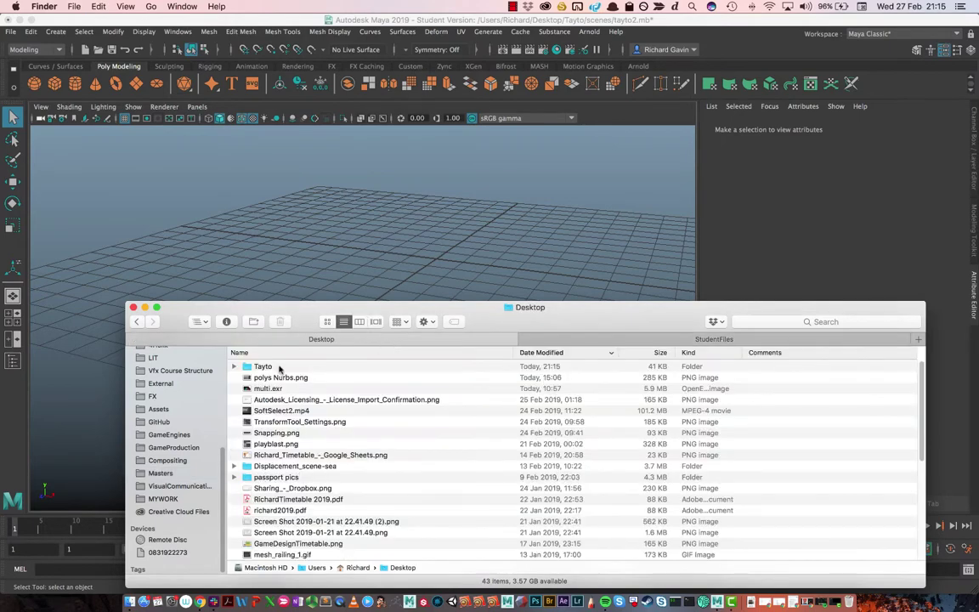
{"action": "double_click", "coordinate": [276, 367]}
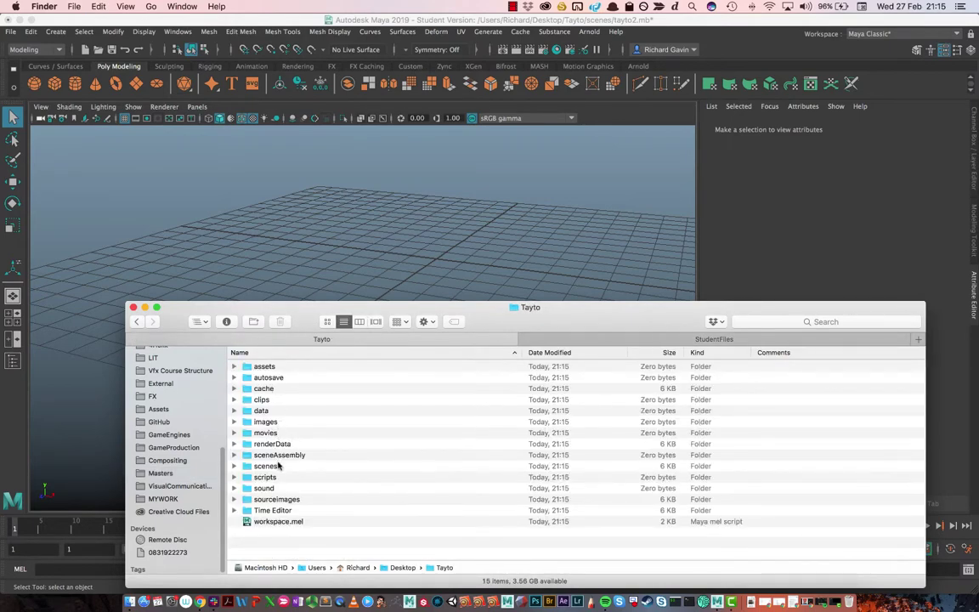
{"action": "double_click", "coordinate": [266, 466]}
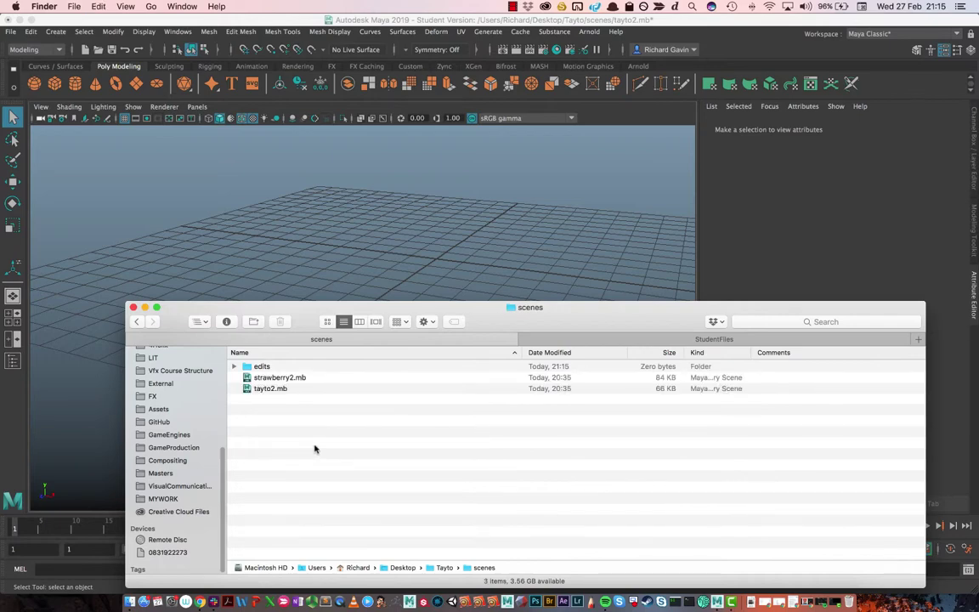
{"action": "left_click", "coordinate": [215, 219]}
Open tayto2.mb from the Tayto scenes folder without saving, accepting the student notice
{"action": "key", "text": "super+o"}
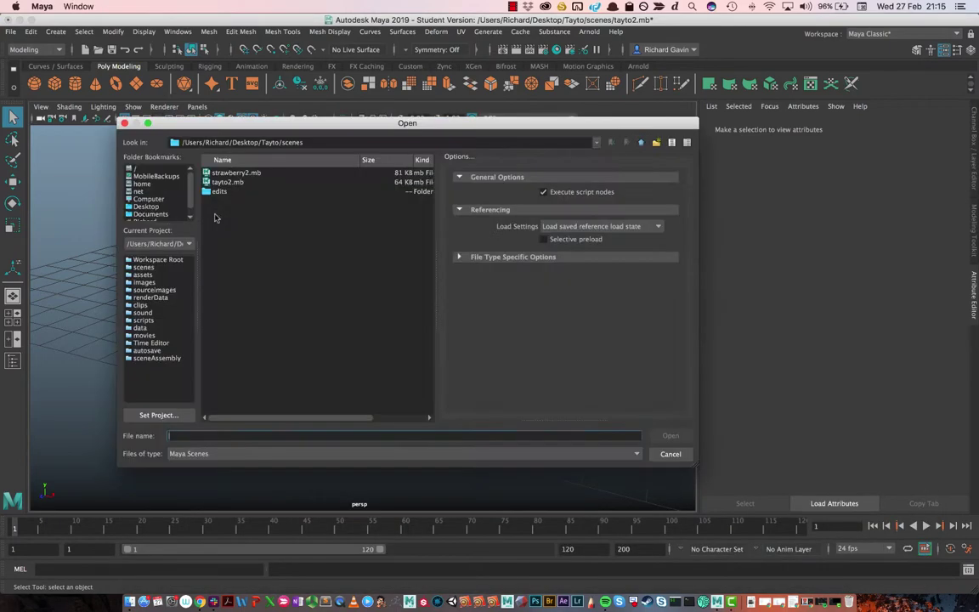
{"action": "left_click", "coordinate": [246, 183]}
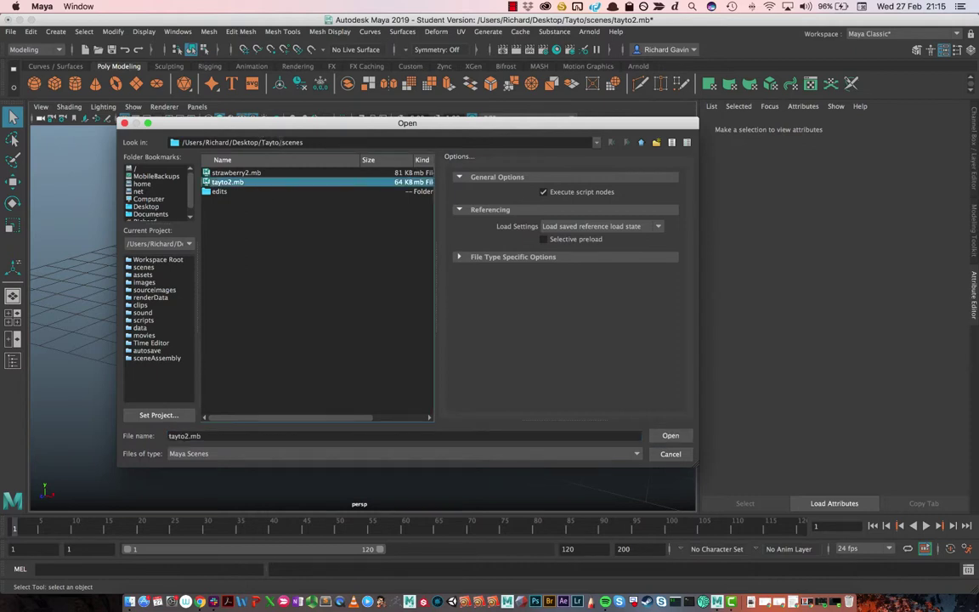
{"action": "left_click", "coordinate": [666, 438]}
{"action": "left_click", "coordinate": [489, 310]}
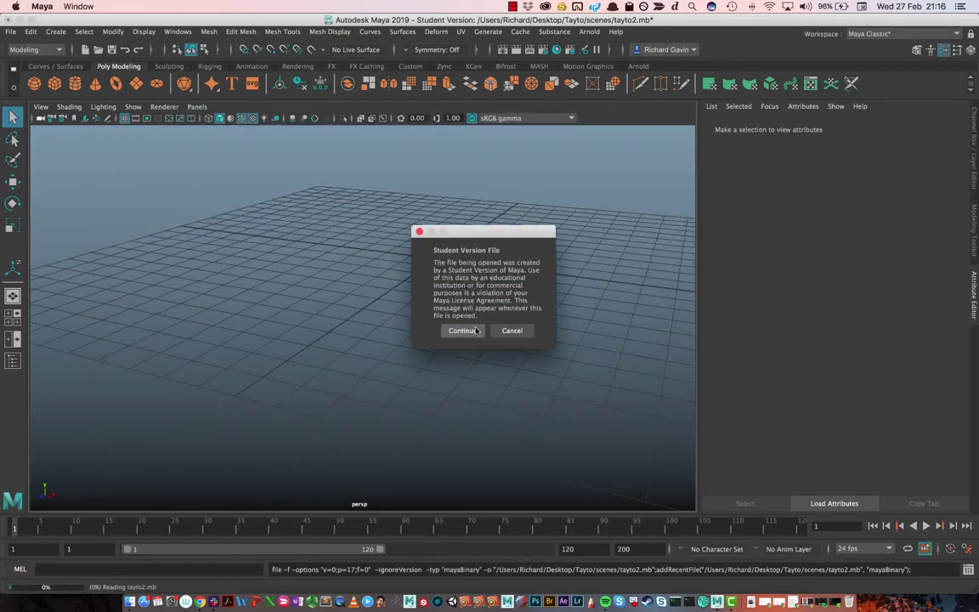
{"action": "left_click", "coordinate": [463, 331]}
Review the bag's polySoftEdge1, polyTweak6, polySplitRing7 and polyTweak5 history nodes in a wider Attribute Editor
{"action": "left_click", "coordinate": [266, 273]}
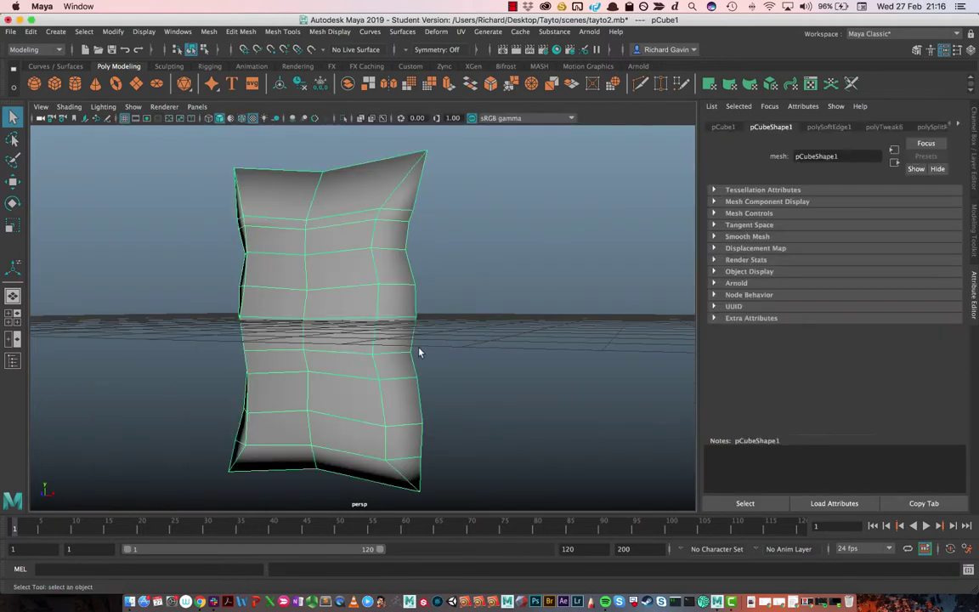
{"action": "left_click_drag", "start_coordinate": [356, 290], "coordinate": [388, 304], "text": "alt"}
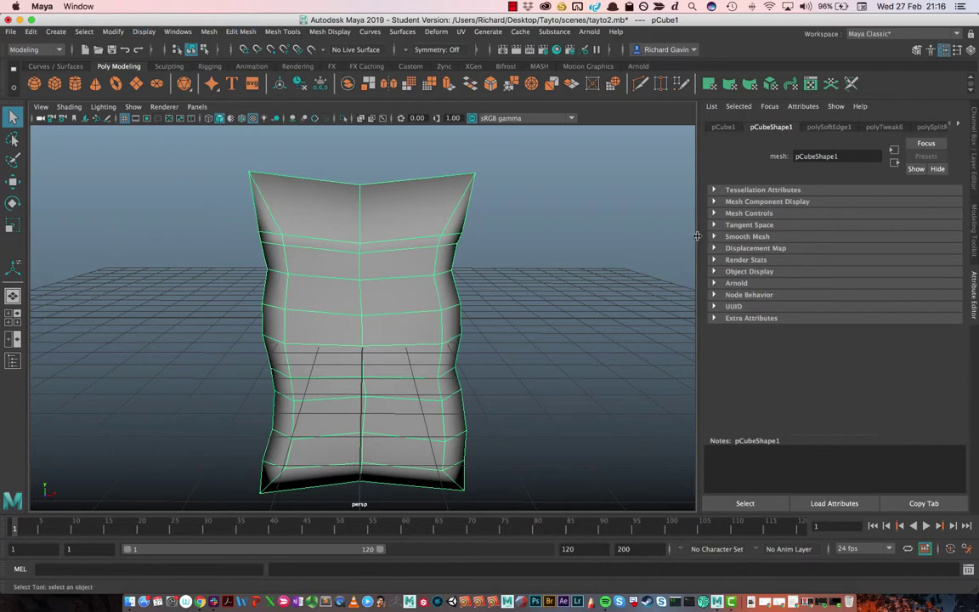
{"action": "left_click_drag", "start_coordinate": [697, 236], "coordinate": [637, 233]}
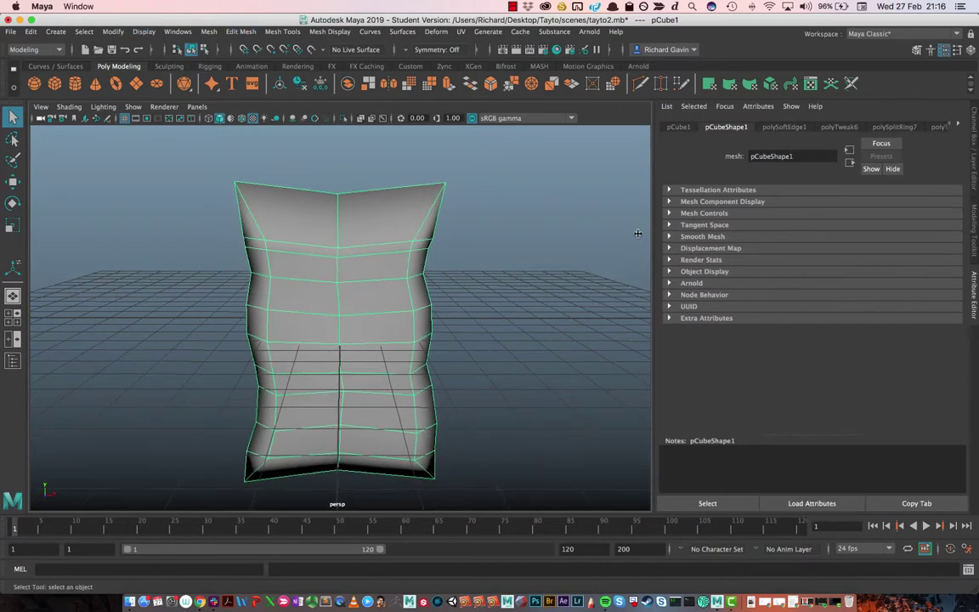
{"action": "left_click", "coordinate": [765, 128]}
{"action": "left_click", "coordinate": [831, 129]}
{"action": "left_click", "coordinate": [881, 128]}
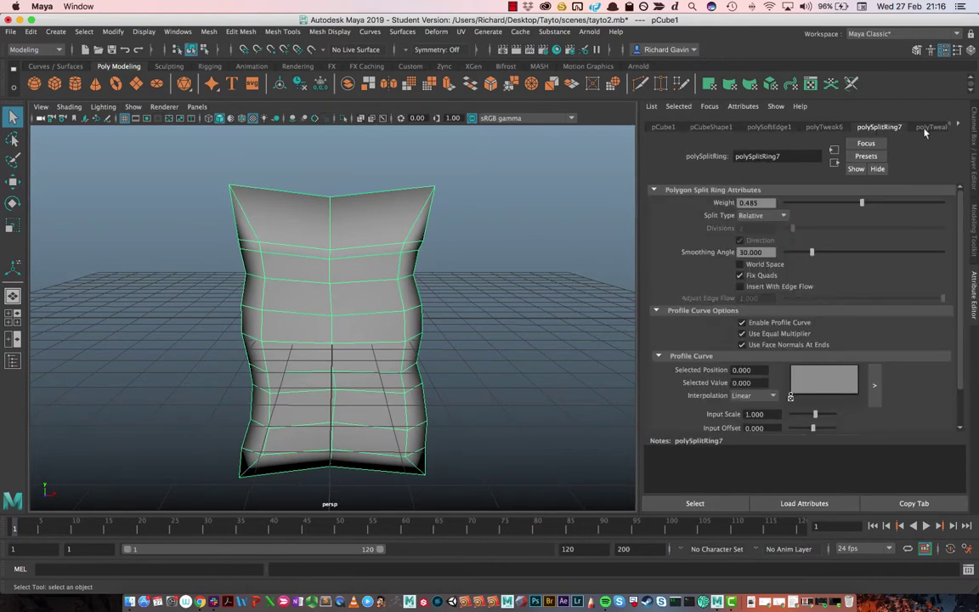
{"action": "left_click", "coordinate": [928, 128]}
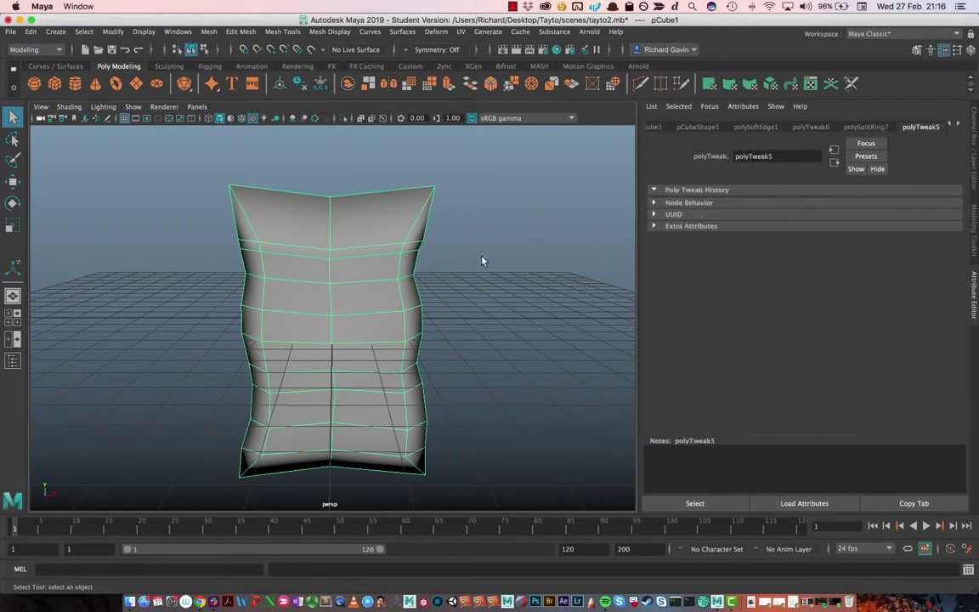
{"action": "left_click", "coordinate": [452, 259]}
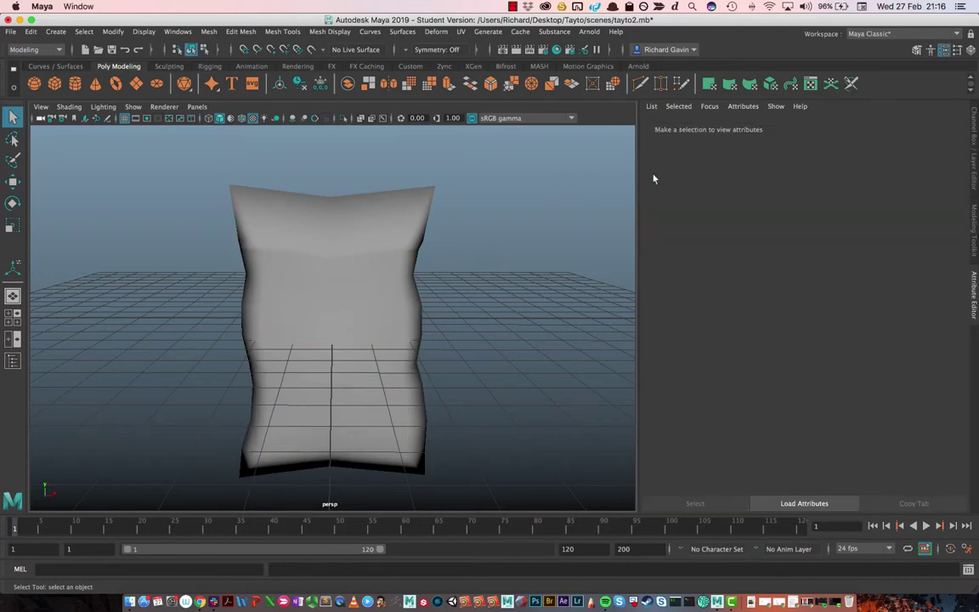
Select the bag and remove its history with Edit > Delete by Type > History
{"action": "left_click", "coordinate": [427, 217]}
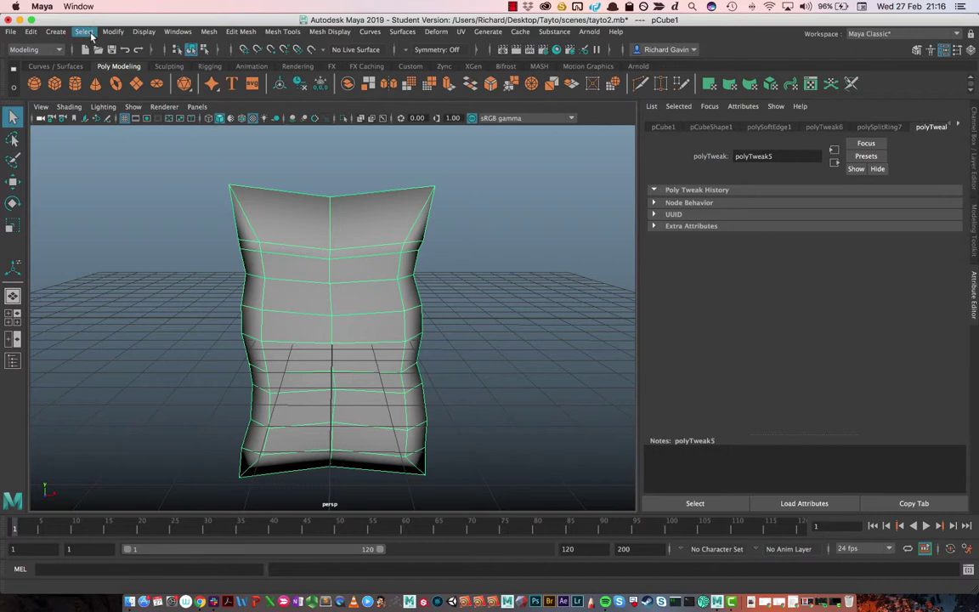
{"action": "left_click", "coordinate": [31, 32]}
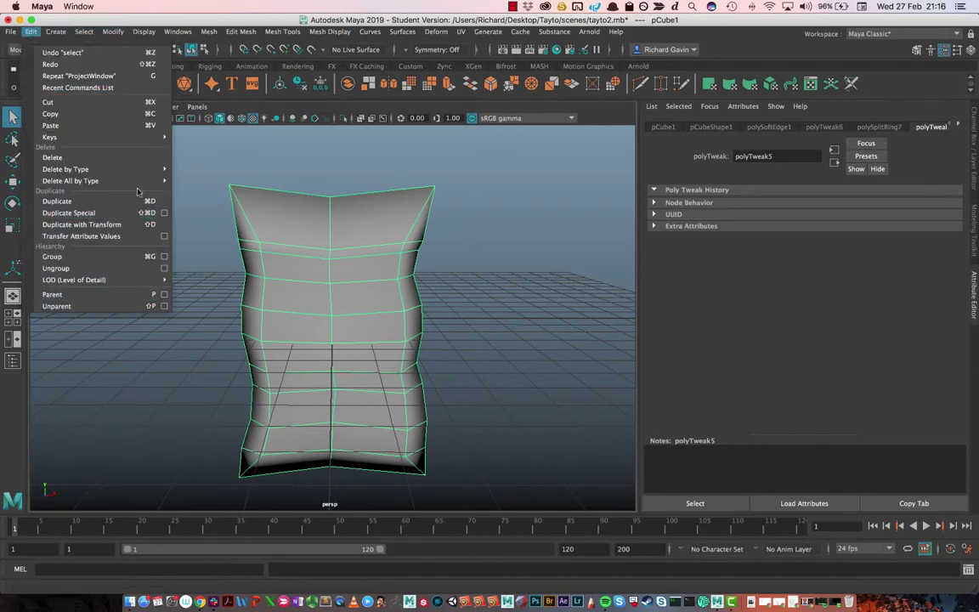
{"action": "mouse_move", "coordinate": [137, 181]}
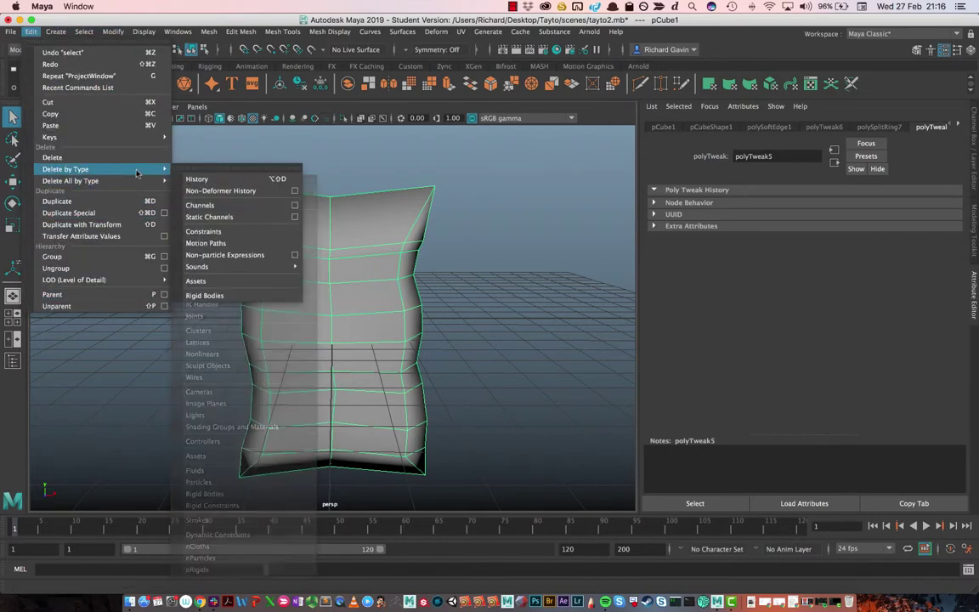
{"action": "left_click", "coordinate": [197, 180]}
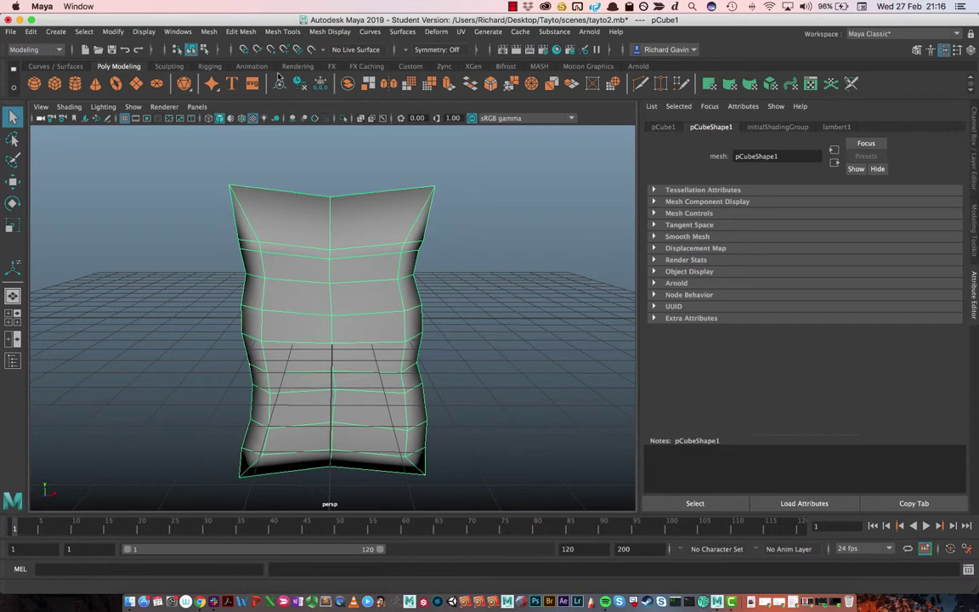
Open and widen the UV Editor, then turn on the Checker Map display on the packet
{"action": "left_click", "coordinate": [177, 32]}
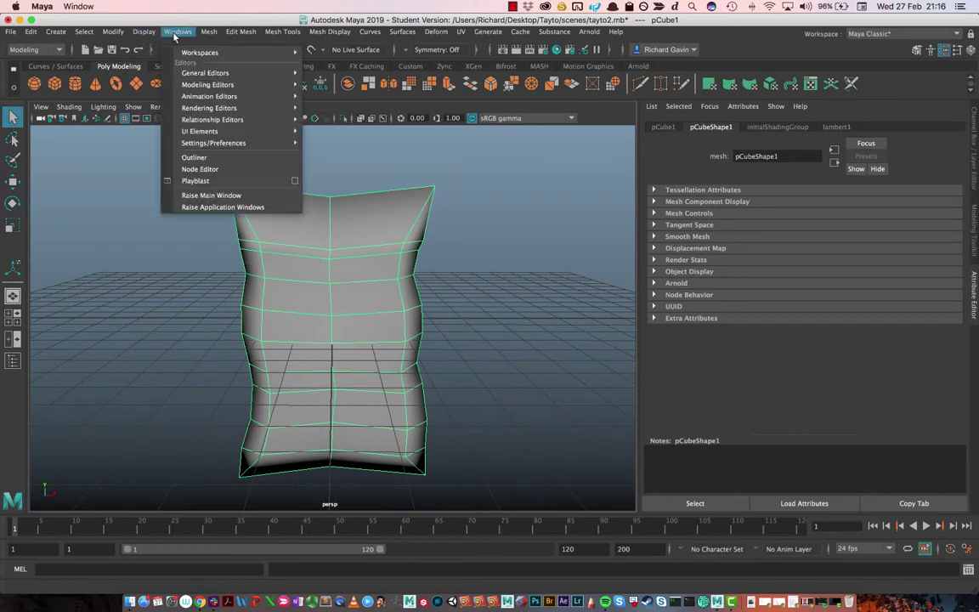
{"action": "mouse_move", "coordinate": [211, 85]}
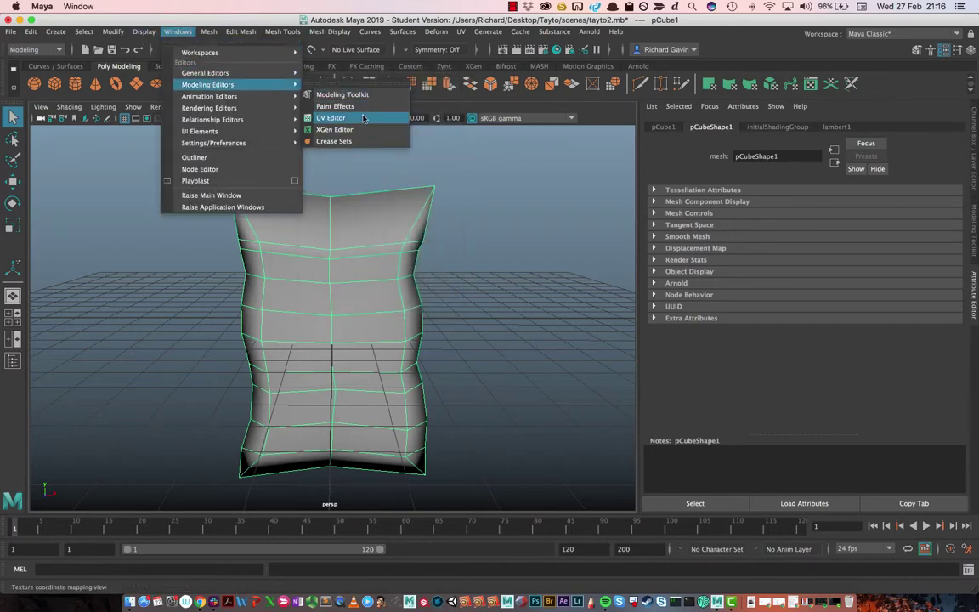
{"action": "left_click", "coordinate": [331, 117]}
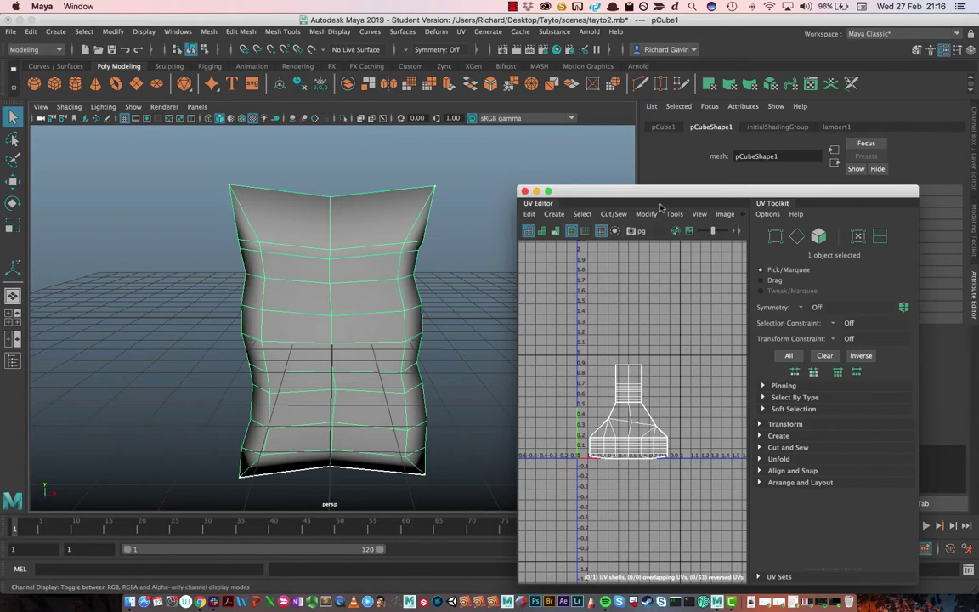
{"action": "left_click_drag", "start_coordinate": [649, 195], "coordinate": [647, 110]}
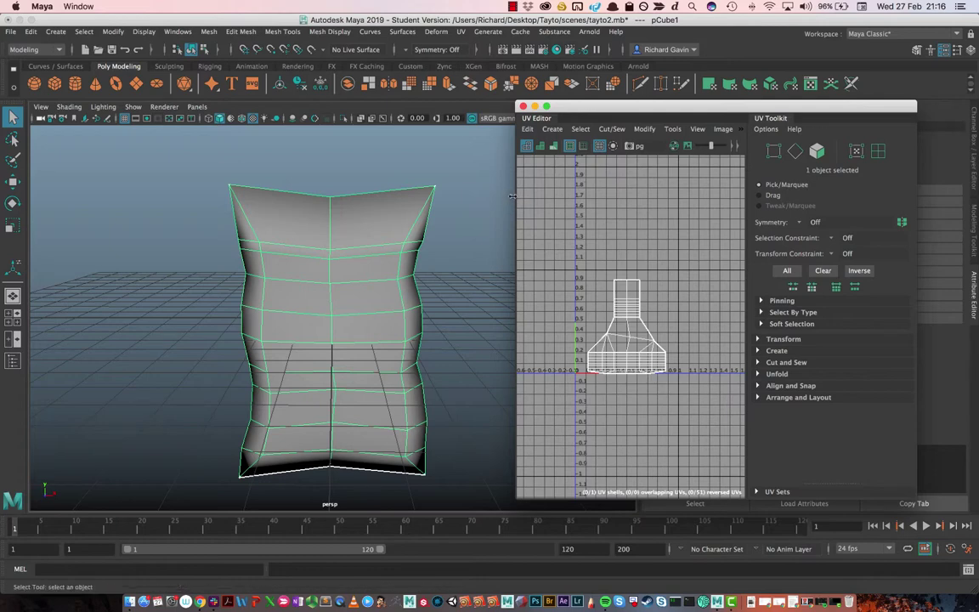
{"action": "left_click_drag", "start_coordinate": [512, 195], "coordinate": [442, 197]}
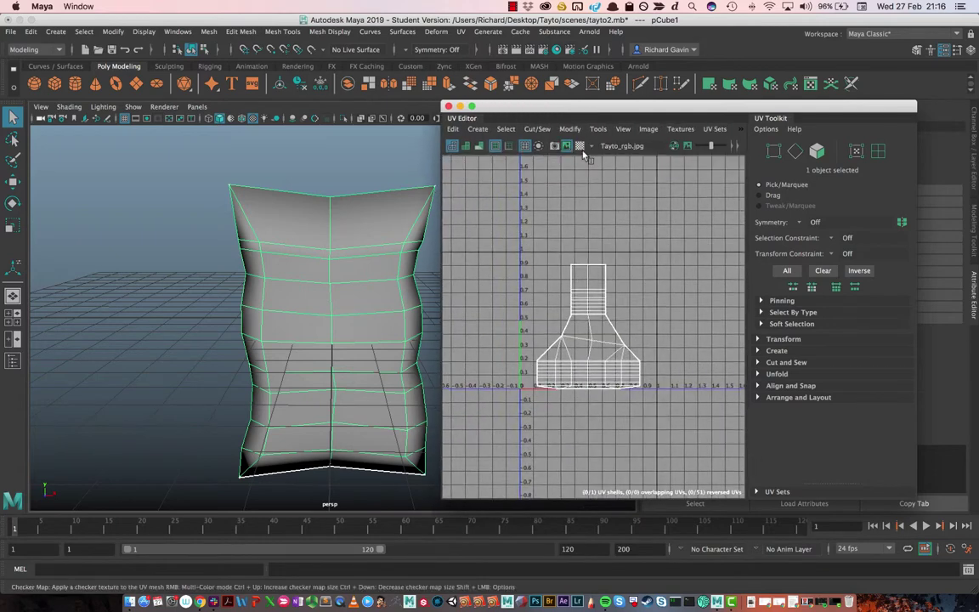
{"action": "left_click", "coordinate": [580, 147]}
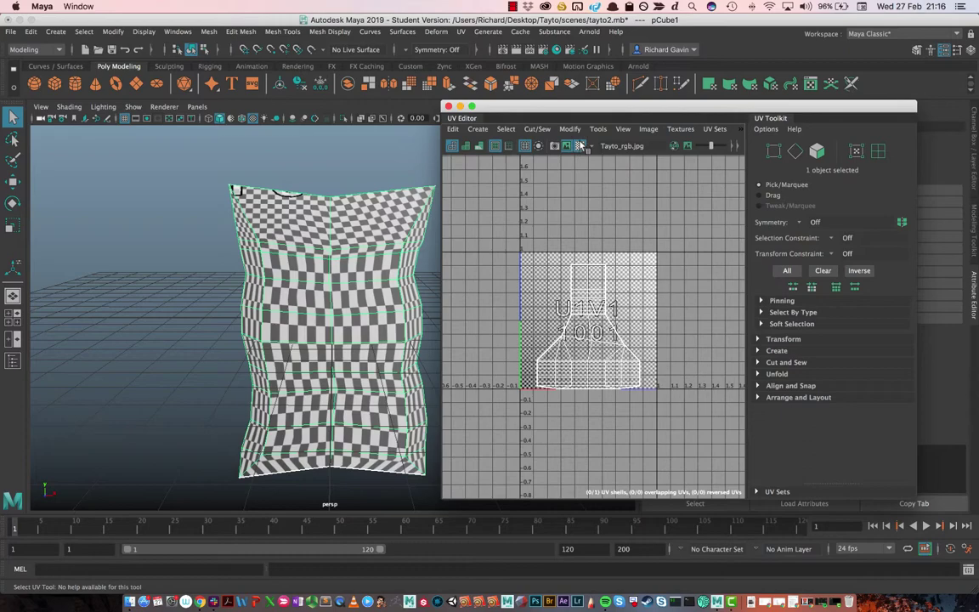
{"action": "left_click_drag", "start_coordinate": [258, 247], "coordinate": [274, 233], "text": "alt"}
{"action": "right_click_drag", "start_coordinate": [367, 279], "coordinate": [274, 224], "text": "alt"}
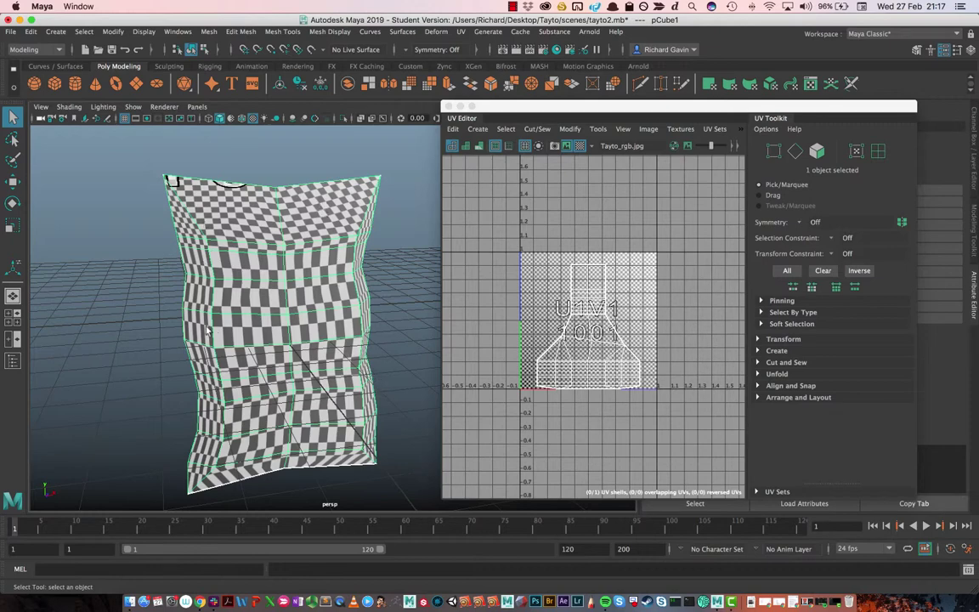
{"action": "left_click_drag", "start_coordinate": [120, 316], "coordinate": [108, 339], "text": "alt"}
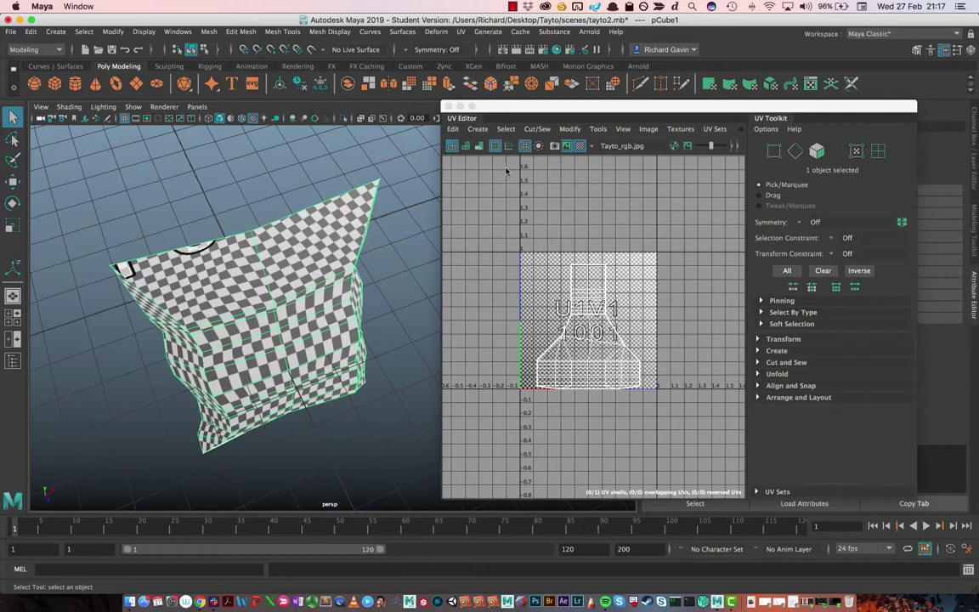
Apply a planar UV projection from the Z axis to the packet
{"action": "left_click", "coordinate": [488, 133]}
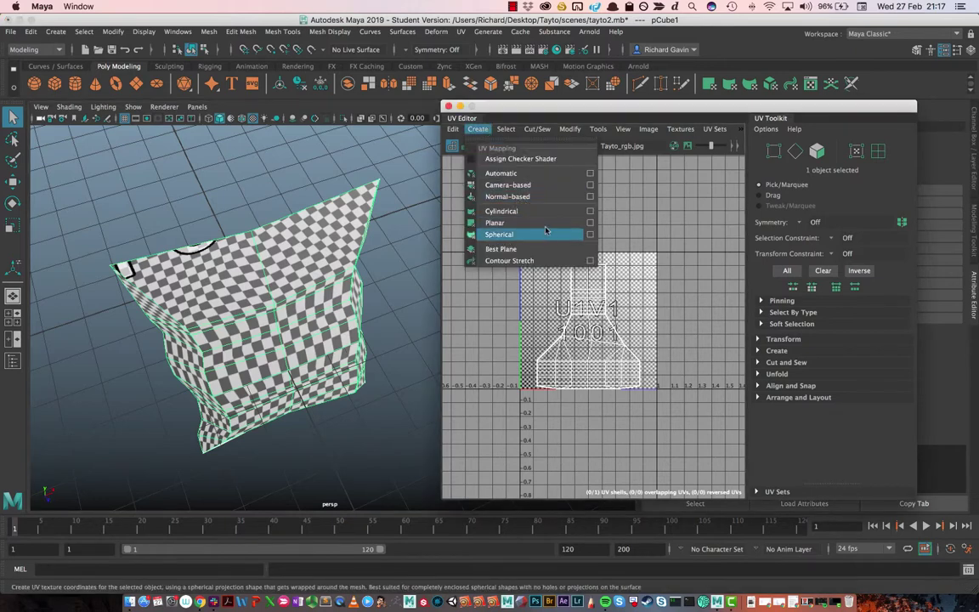
{"action": "left_click", "coordinate": [590, 222]}
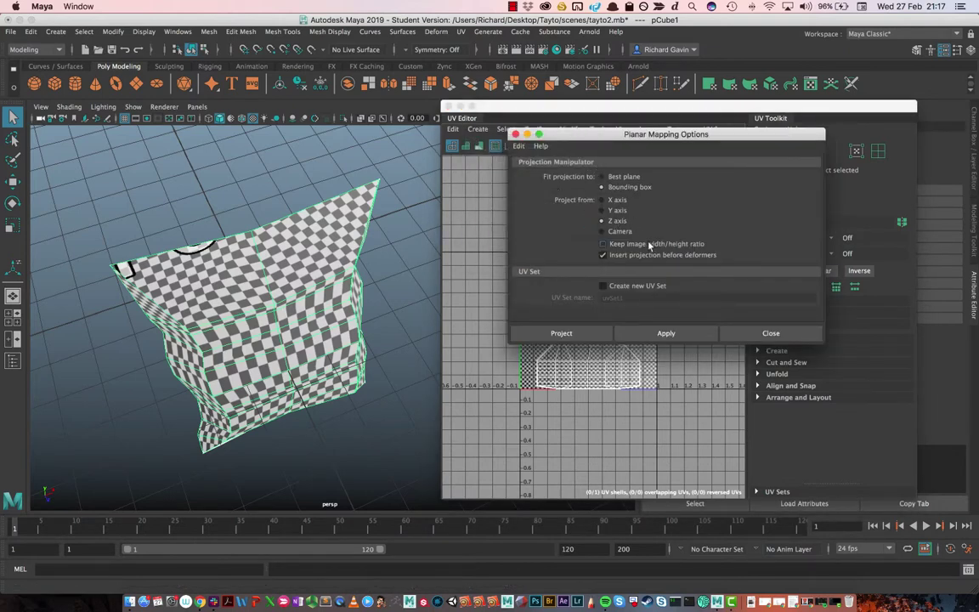
{"action": "left_click", "coordinate": [659, 334]}
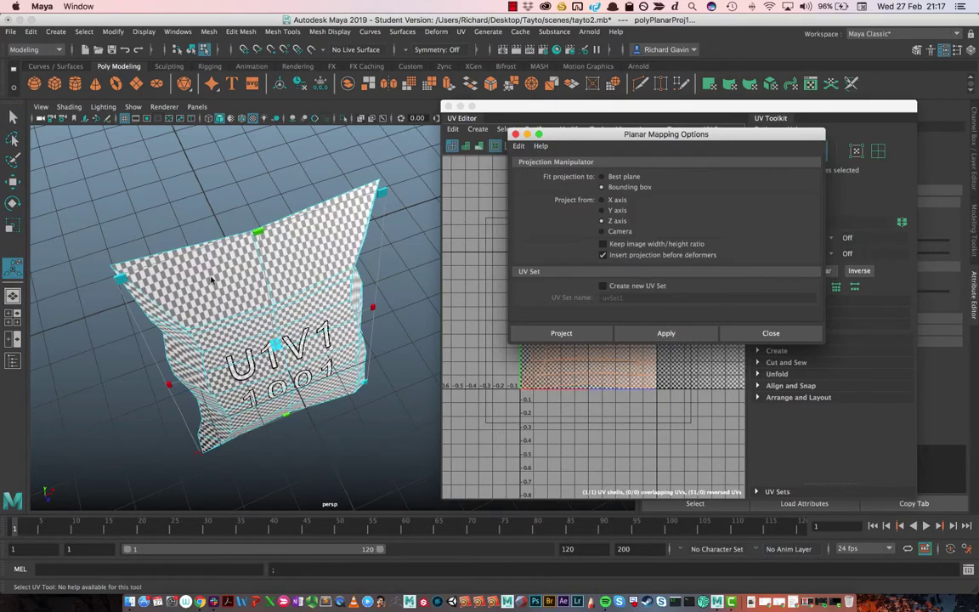
{"action": "left_click_drag", "start_coordinate": [226, 336], "coordinate": [196, 361], "text": "alt"}
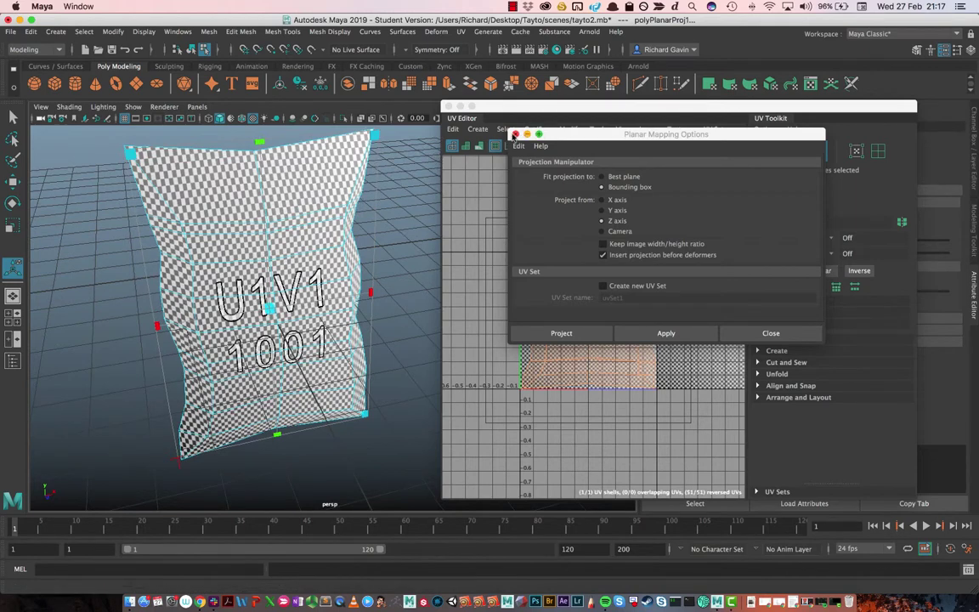
{"action": "left_click", "coordinate": [515, 134]}
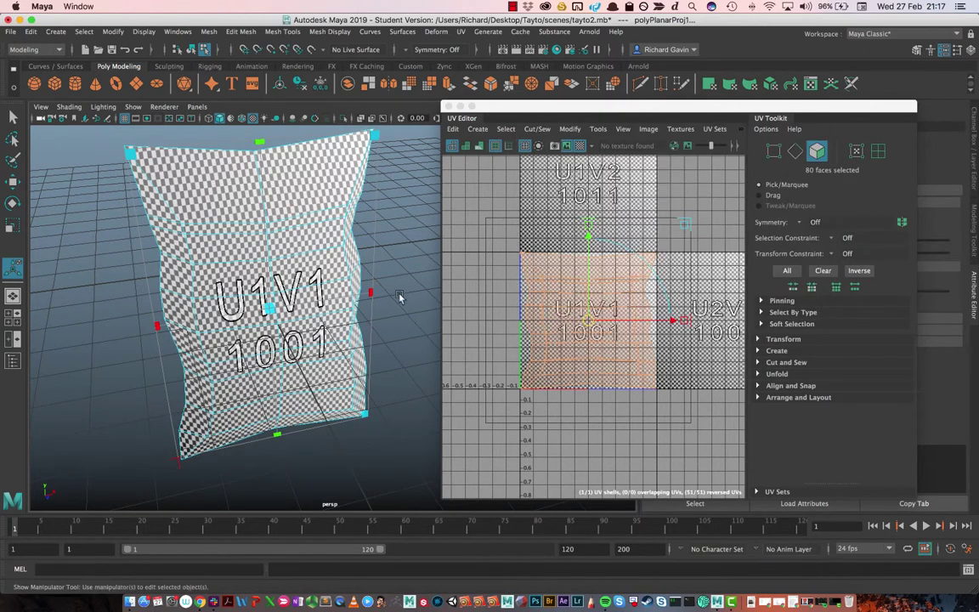
Switch the selection back to Object Mode
{"action": "right_click_drag", "start_coordinate": [304, 198], "coordinate": [344, 170]}
{"action": "left_click", "coordinate": [177, 32]}
{"action": "mouse_move", "coordinate": [210, 73]}
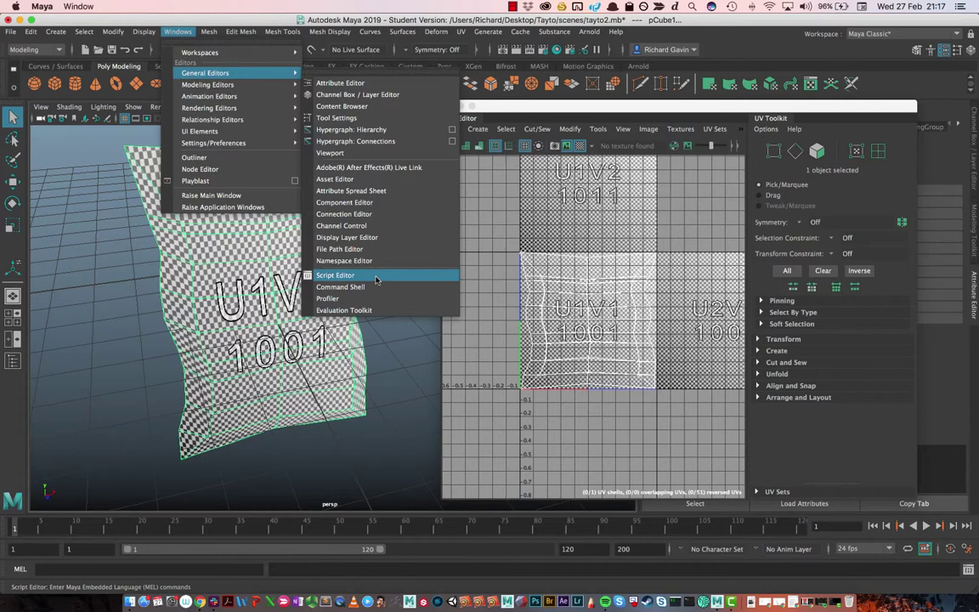
Open and enlarge the Script Editor, highlighting the polyProjection Planar lines in its history
{"action": "left_click", "coordinate": [340, 275]}
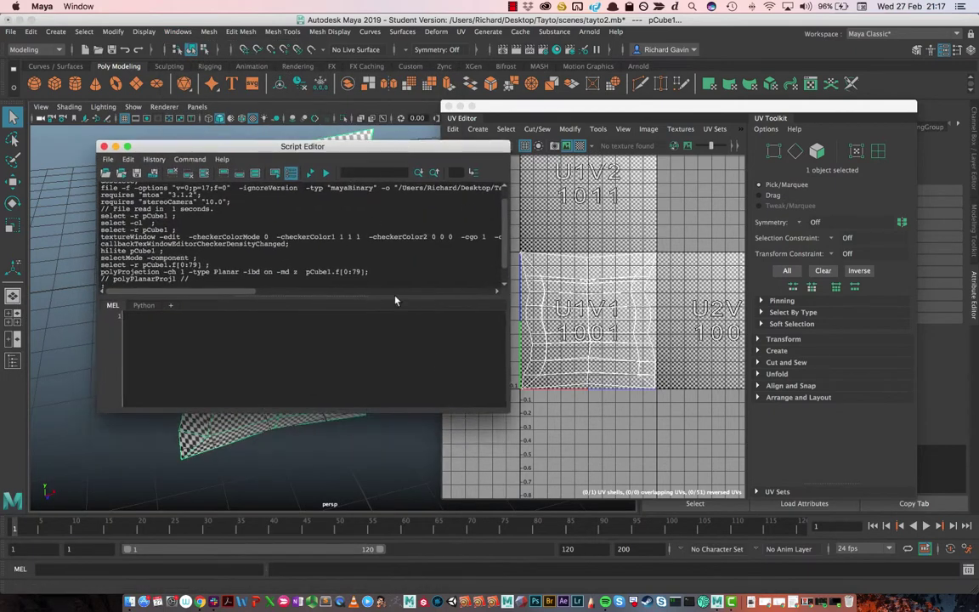
{"action": "left_click_drag", "start_coordinate": [503, 411], "coordinate": [753, 469]}
{"action": "left_click_drag", "start_coordinate": [221, 308], "coordinate": [76, 270]}
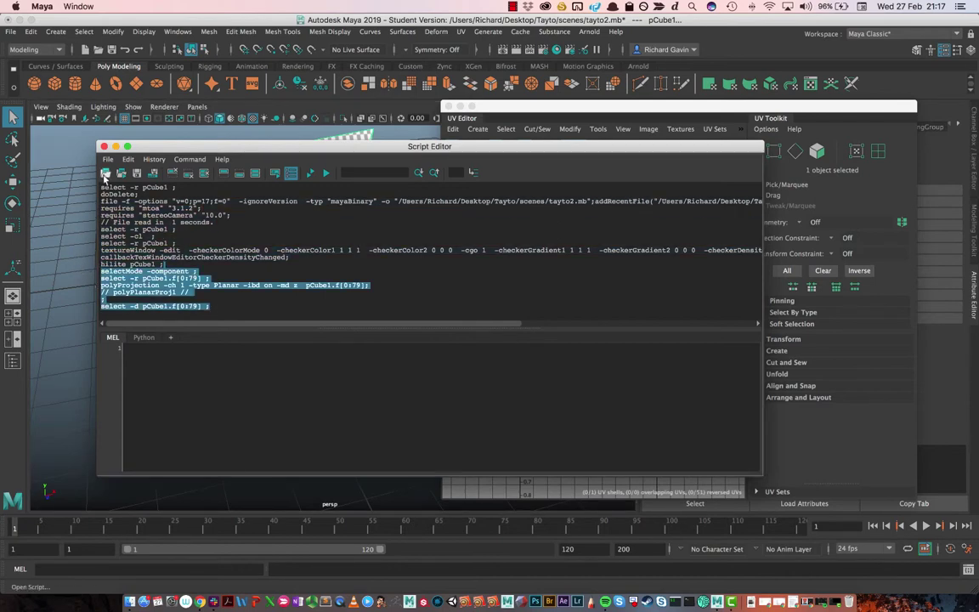
{"action": "left_click_drag", "start_coordinate": [121, 146], "coordinate": [136, 194]}
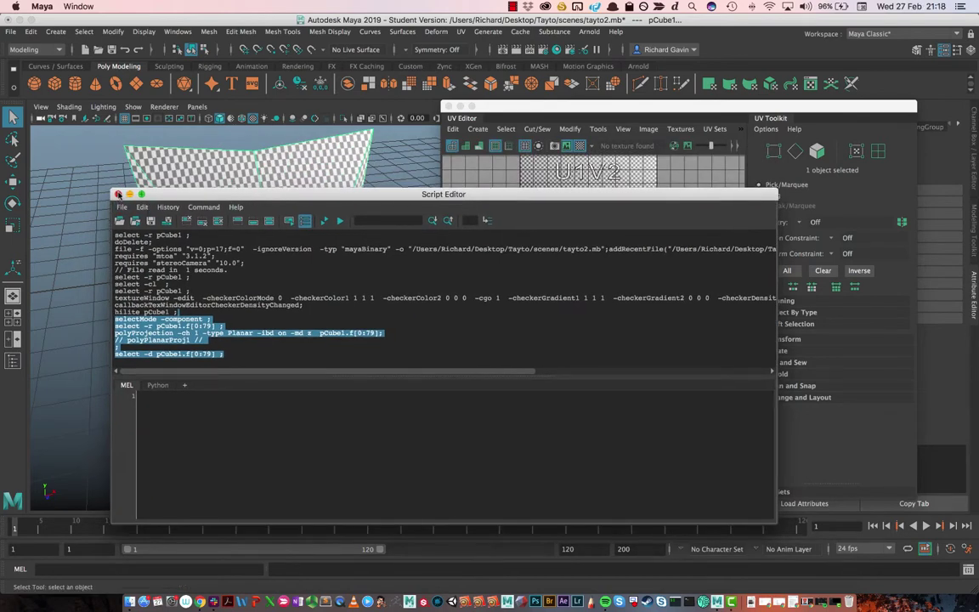
Close the Script Editor and orbit around the checkered packet to inspect its UVs
{"action": "left_click", "coordinate": [118, 195]}
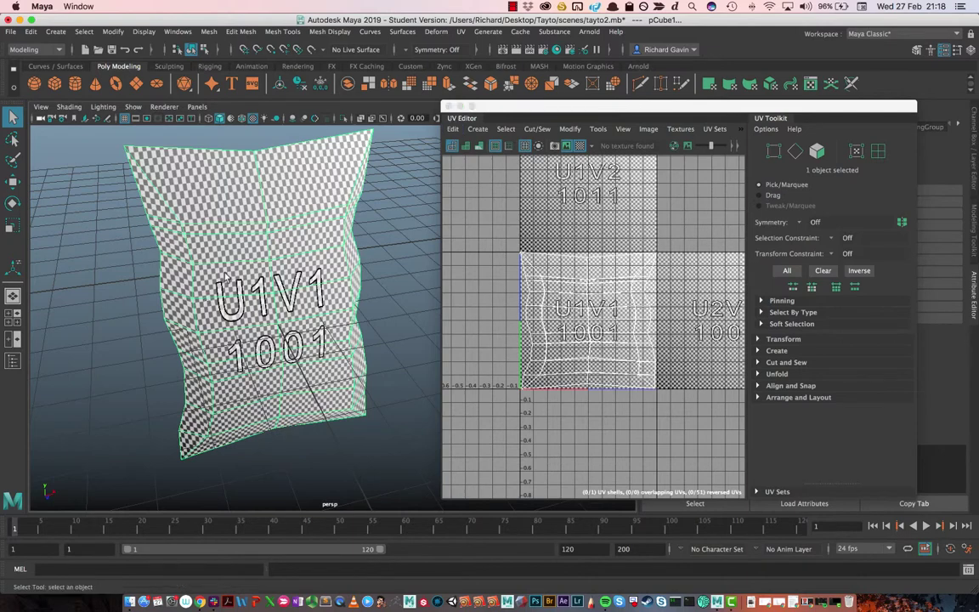
{"action": "left_click_drag", "start_coordinate": [178, 218], "coordinate": [204, 218], "text": "alt"}
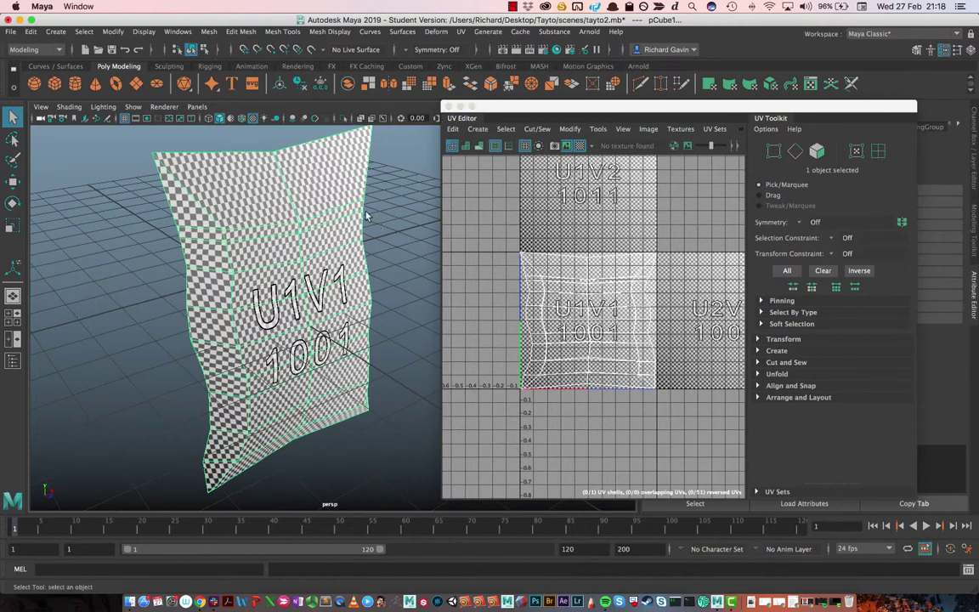
{"action": "mouse_move", "coordinate": [376, 223]}
{"action": "left_mouse_down", "text": "alt"}
{"action": "mouse_move", "coordinate": [361, 212]}
{"action": "mouse_move", "coordinate": [375, 220]}
{"action": "left_mouse_up", "text": "alt"}
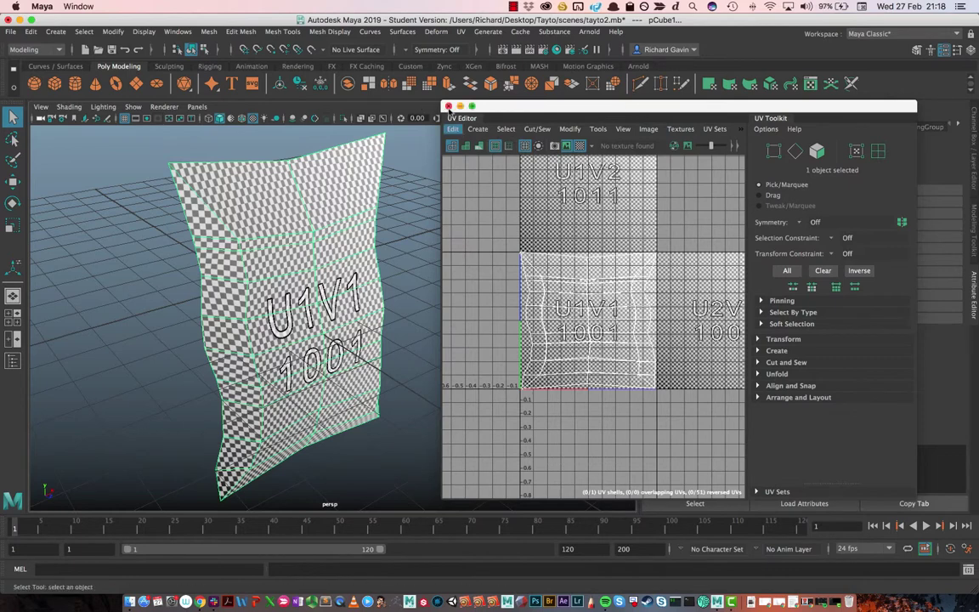
Close the UV Editor and assign a new Blinn material to the crisp packet
{"action": "left_click", "coordinate": [448, 106]}
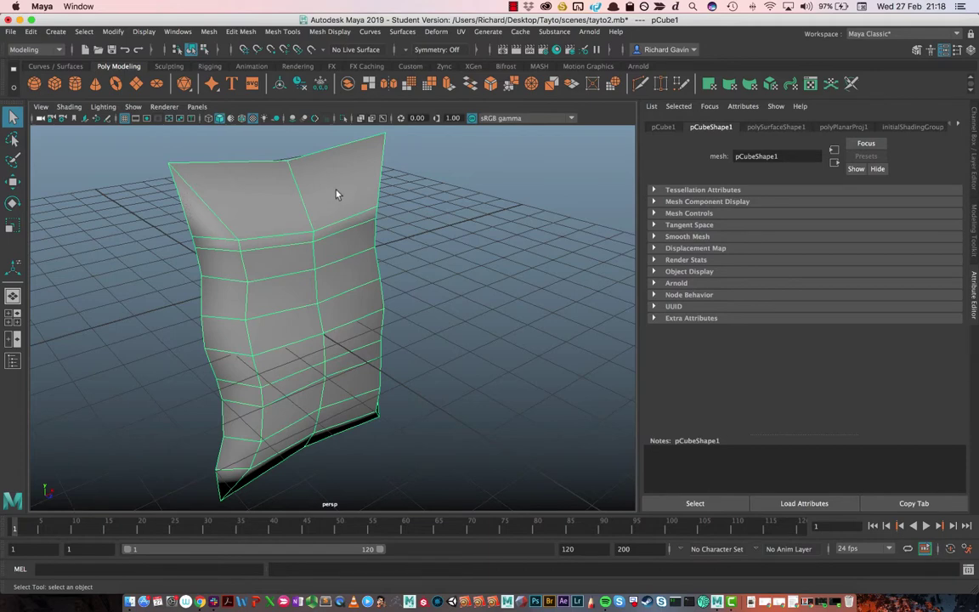
{"action": "left_click", "coordinate": [957, 125]}
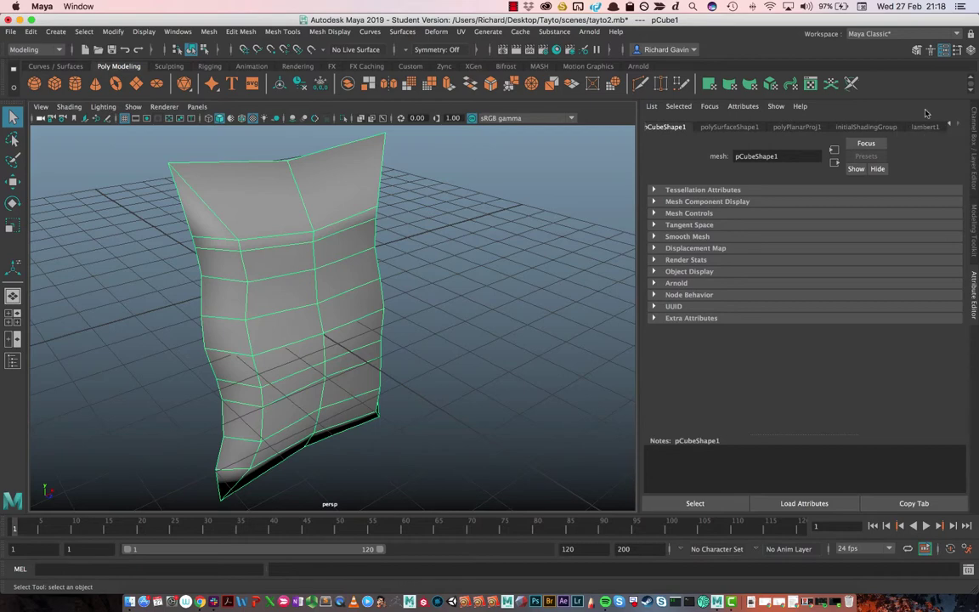
{"action": "right_click", "coordinate": [268, 212]}
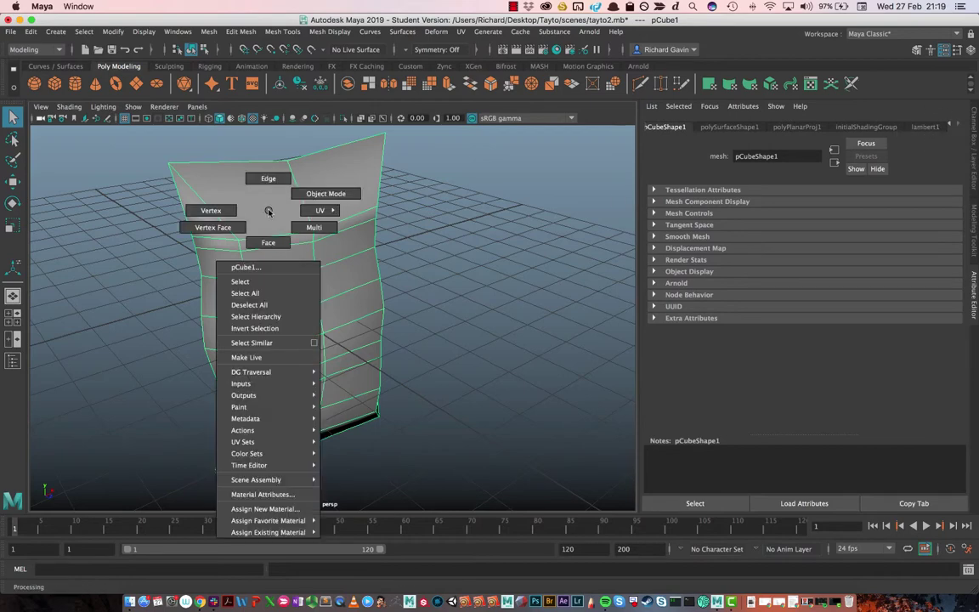
{"action": "mouse_move", "coordinate": [289, 520]}
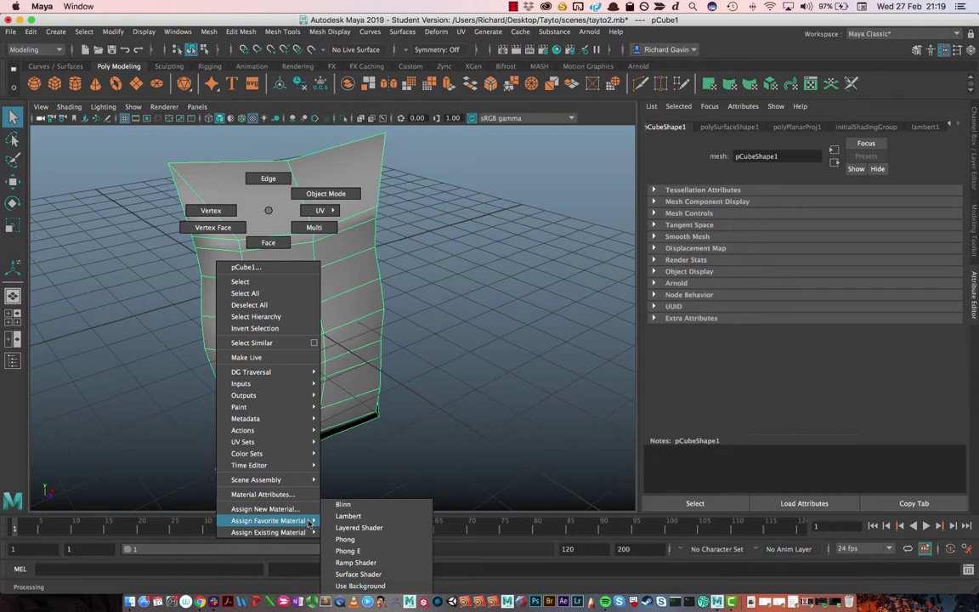
{"action": "left_click", "coordinate": [347, 504]}
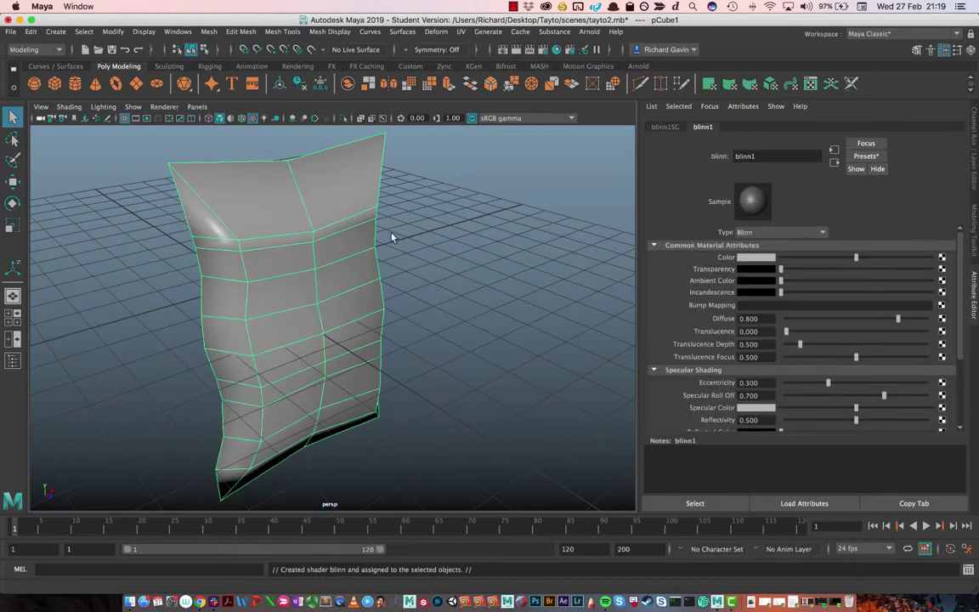
Rename the Blinn material from blinn1 to toyto_shd
{"action": "double_click", "coordinate": [756, 155]}
{"action": "type", "text": "toyto_shd"}
{"action": "key", "text": "Return"}
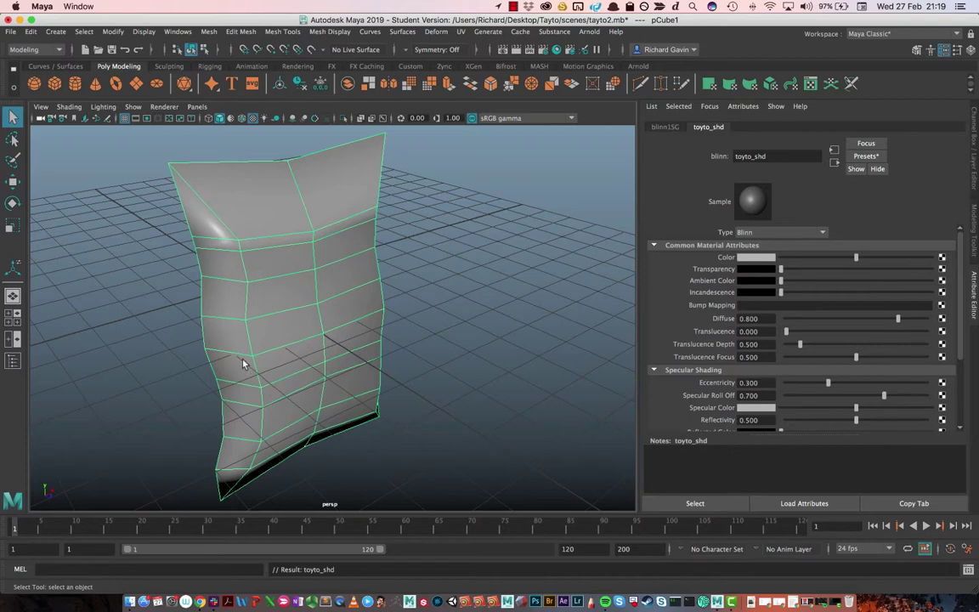
Quick Look Tayto_rgb.jpg in the Tayto project's sourceimages folder in Finder
{"action": "left_click", "coordinate": [513, 7]}
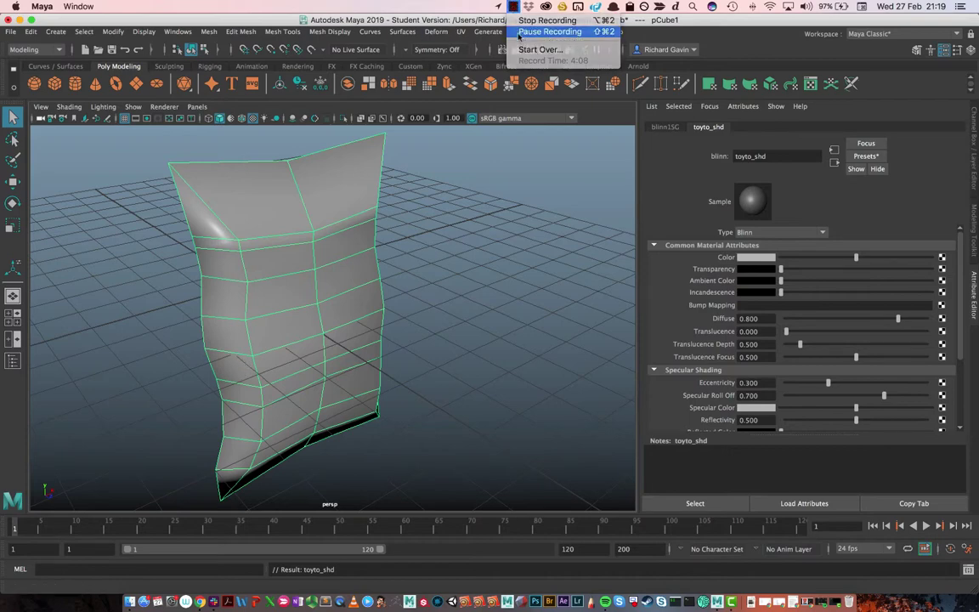
{"action": "left_click", "coordinate": [546, 33]}
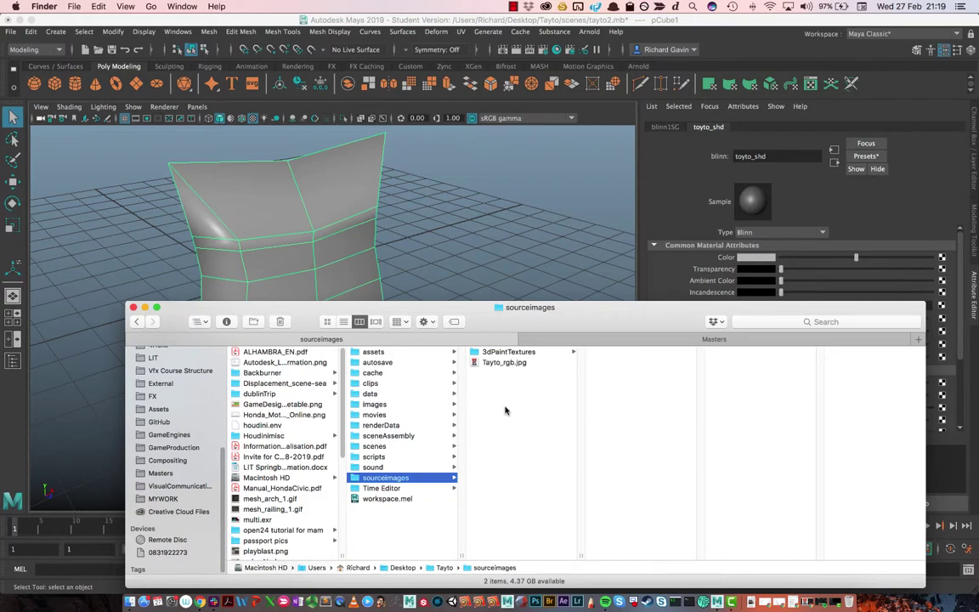
{"action": "left_click", "coordinate": [505, 362]}
{"action": "key", "text": "space"}
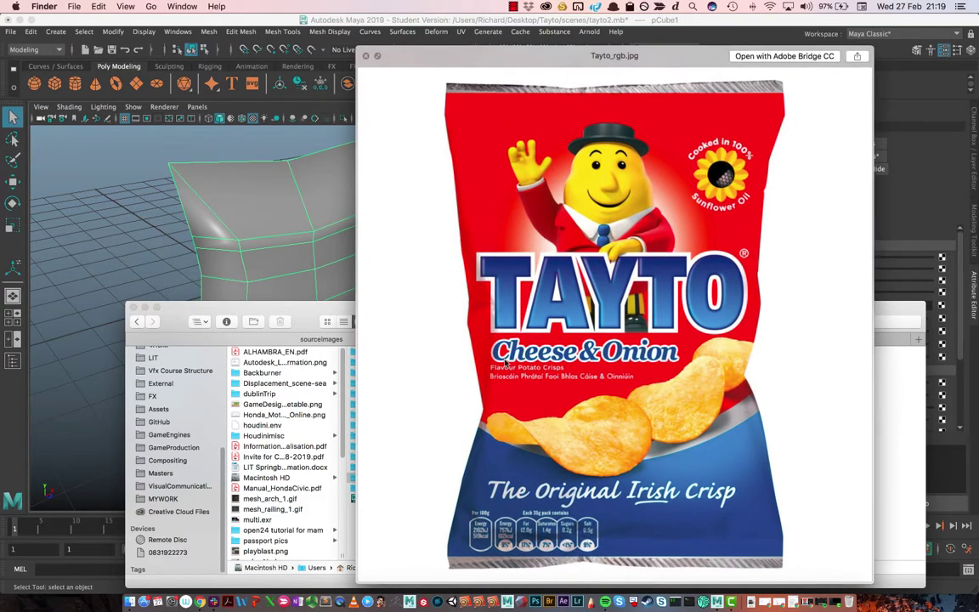
{"action": "key", "text": "space"}
Select the bag, connect a File texture to toyto_shd's Color, and browse for its image
{"action": "left_click", "coordinate": [419, 155]}
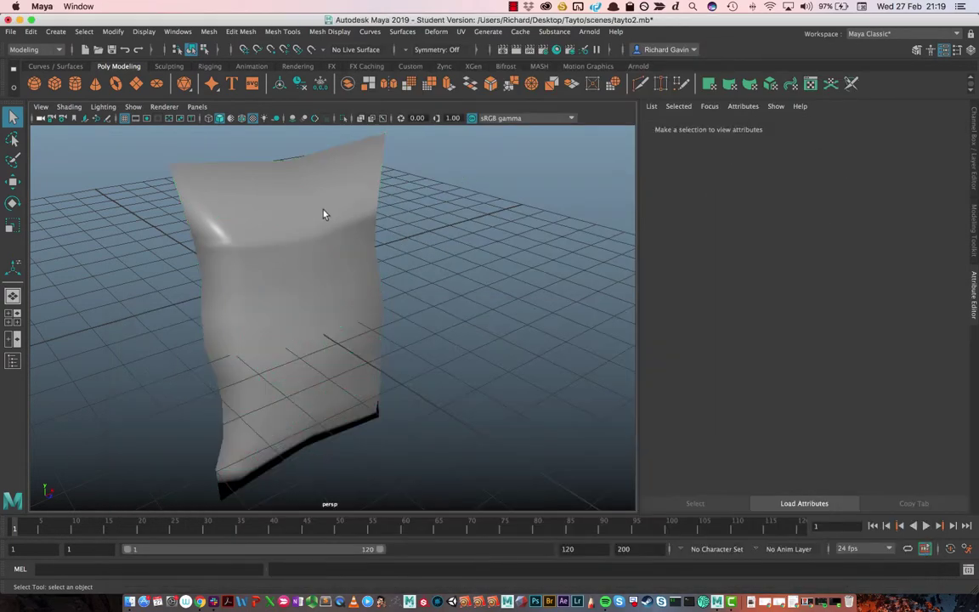
{"action": "left_click", "coordinate": [361, 220]}
{"action": "left_click", "coordinate": [897, 126]}
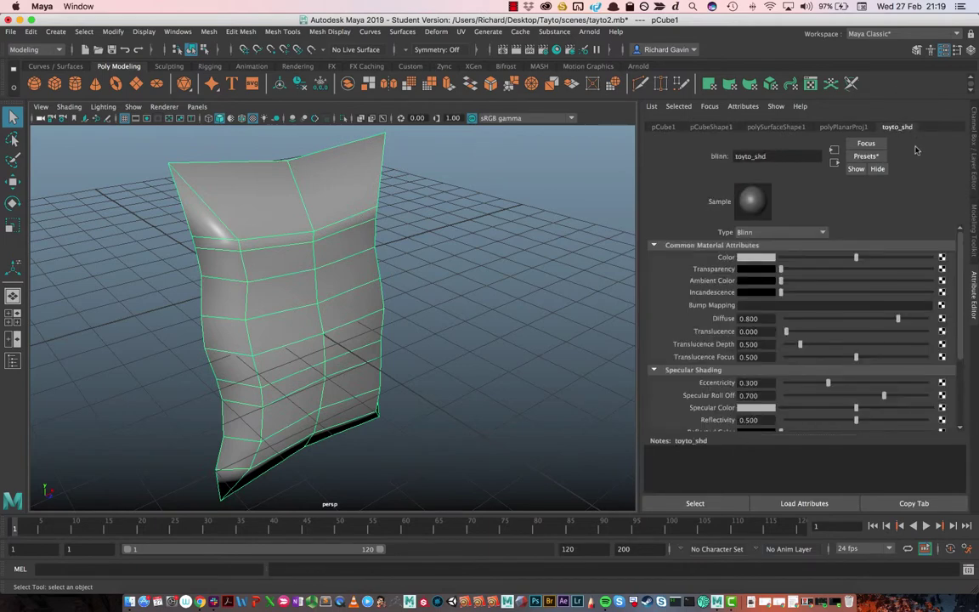
{"action": "left_click", "coordinate": [942, 257]}
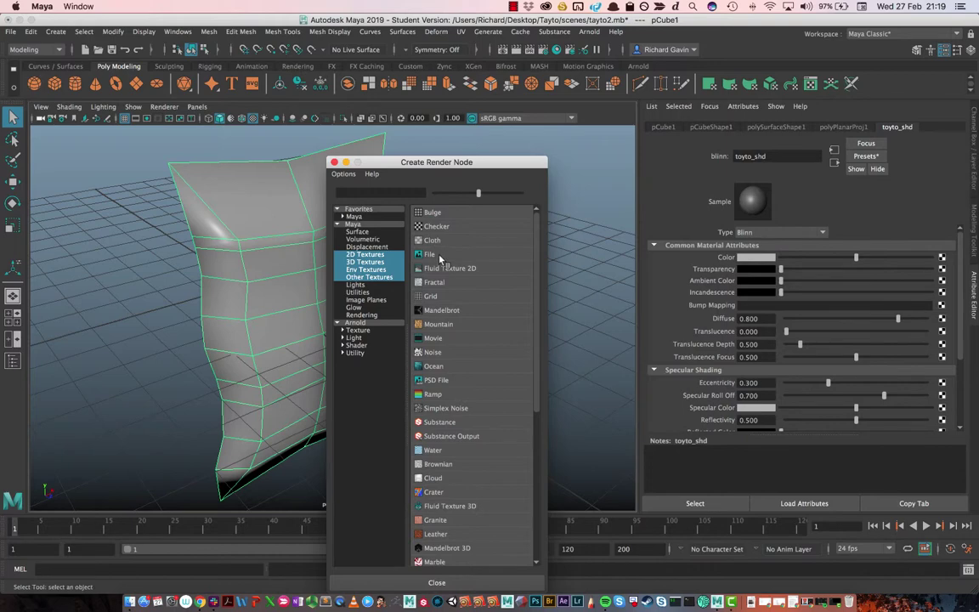
{"action": "left_click", "coordinate": [441, 253]}
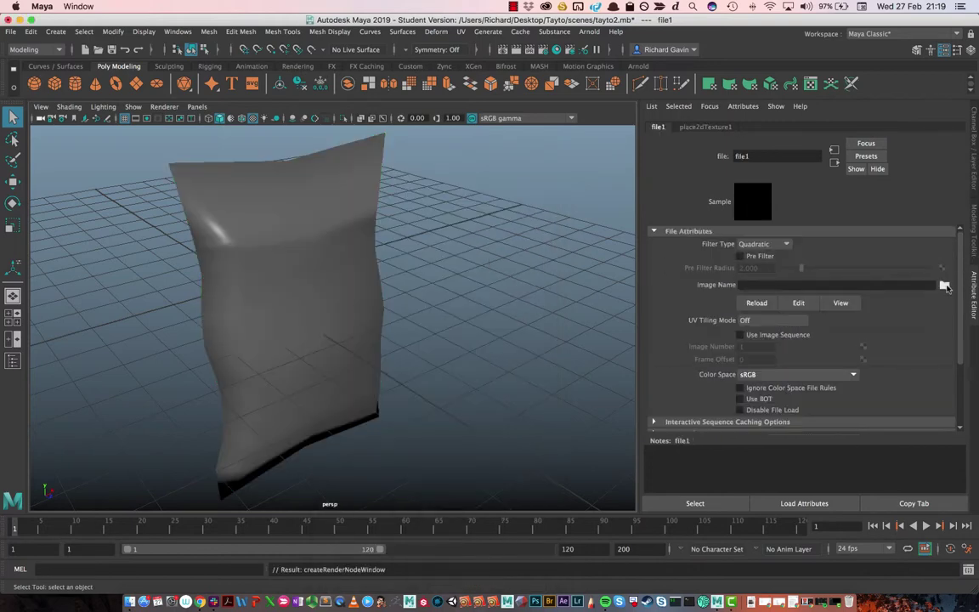
{"action": "left_click", "coordinate": [943, 285]}
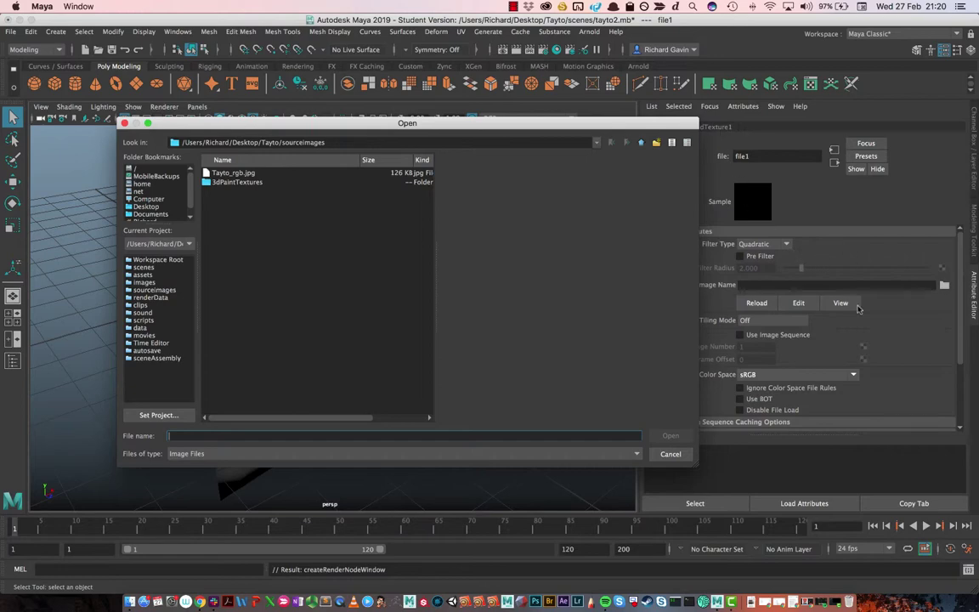
Load Tayto_rgb.jpg into file1 and view the bag in textured shading mode 6
{"action": "left_click", "coordinate": [234, 173]}
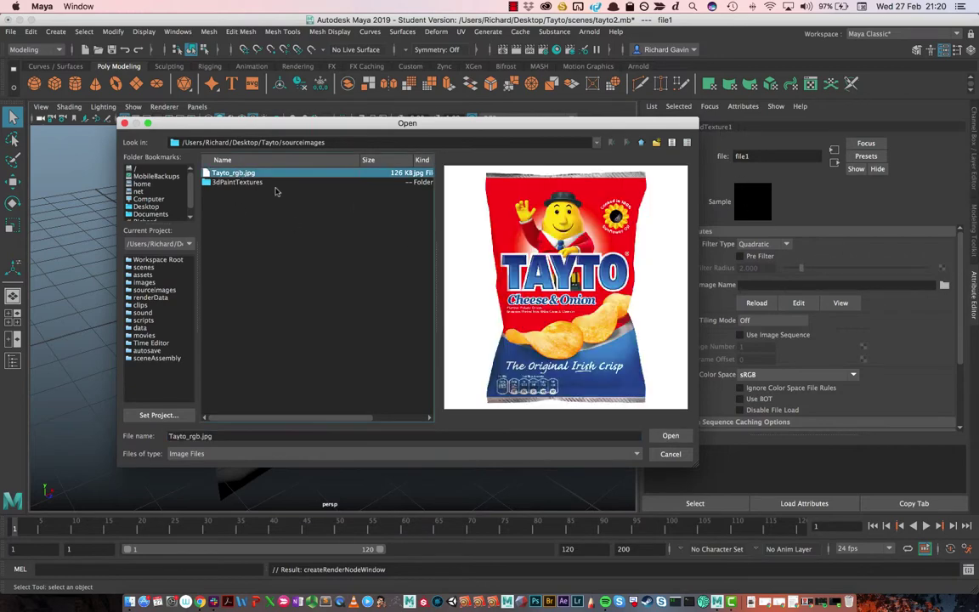
{"action": "left_click", "coordinate": [670, 435]}
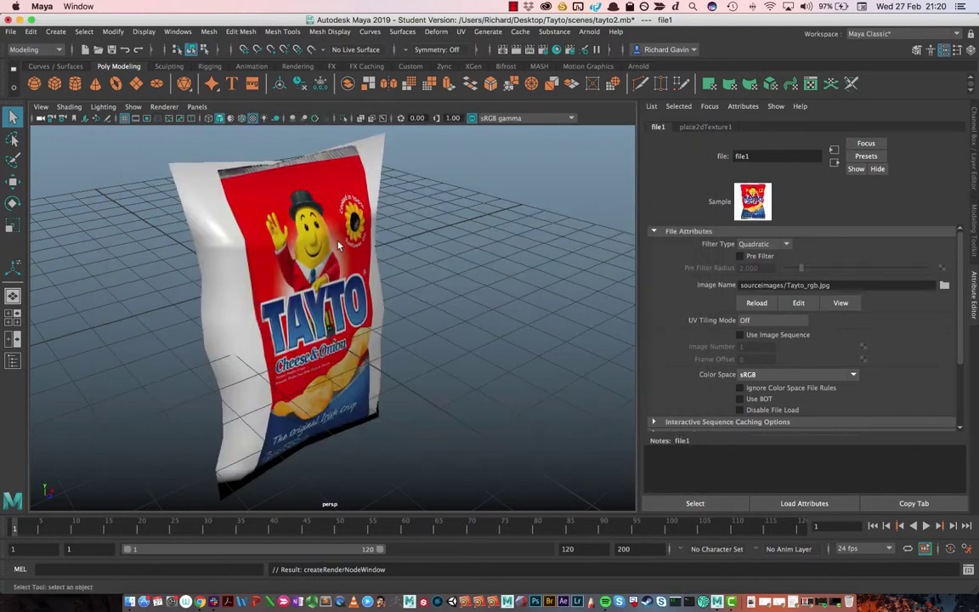
{"action": "key", "text": "5"}
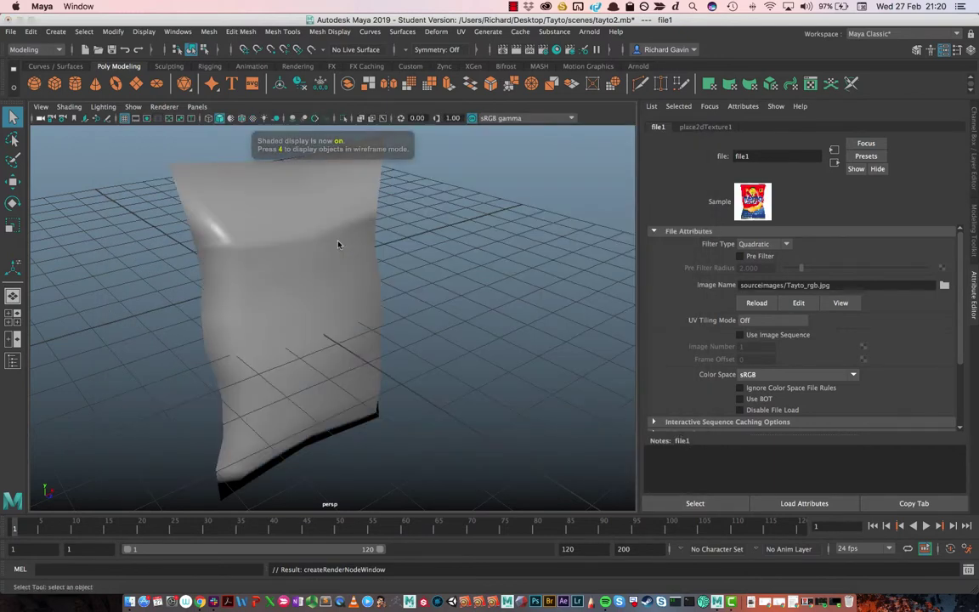
{"action": "key", "text": "6"}
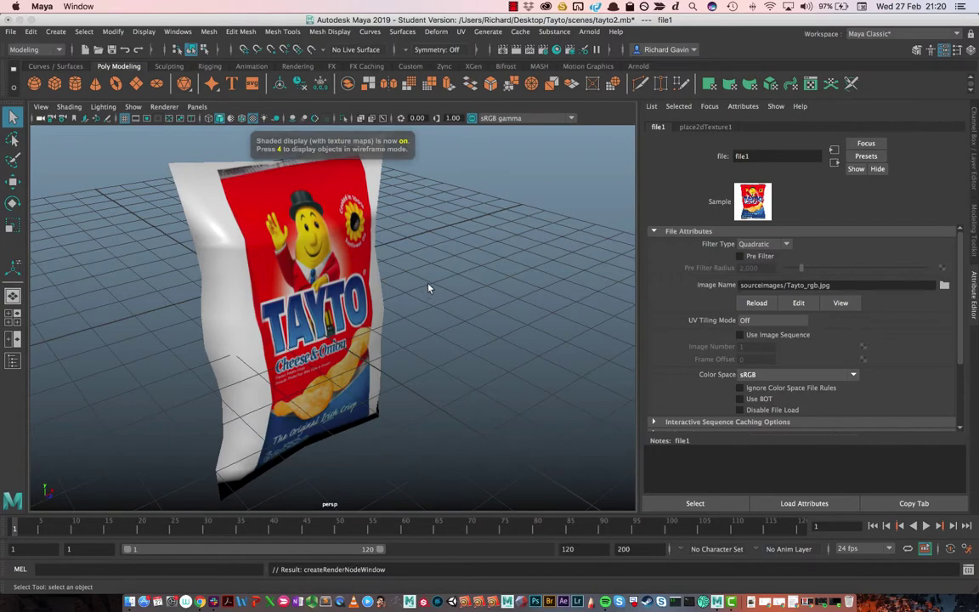
{"action": "left_click_drag", "start_coordinate": [429, 289], "coordinate": [392, 283], "text": "alt"}
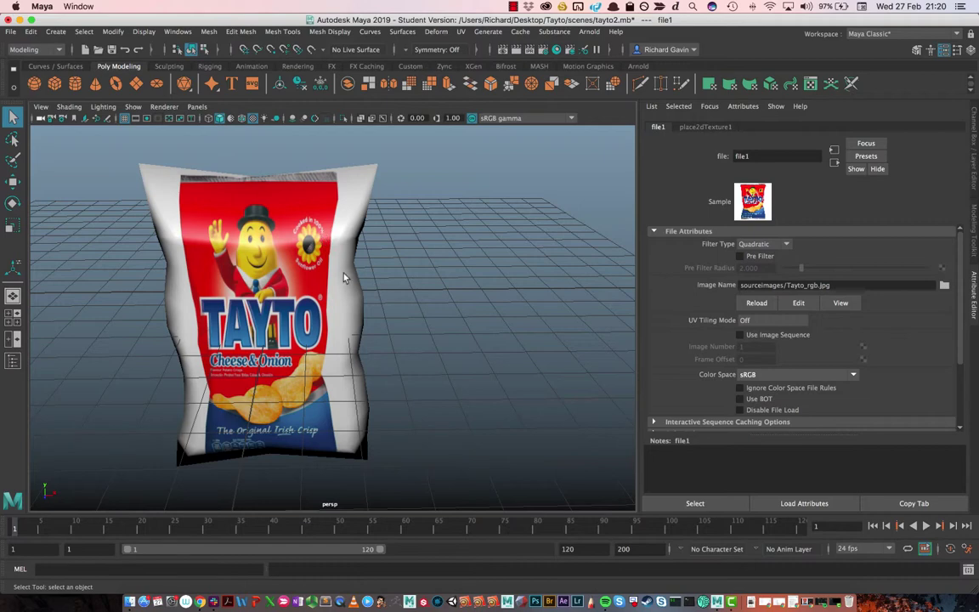
Open the UV Editor for the bag, frame the UV layout, and turn off checker display
{"action": "left_click", "coordinate": [178, 31]}
{"action": "mouse_move", "coordinate": [210, 70]}
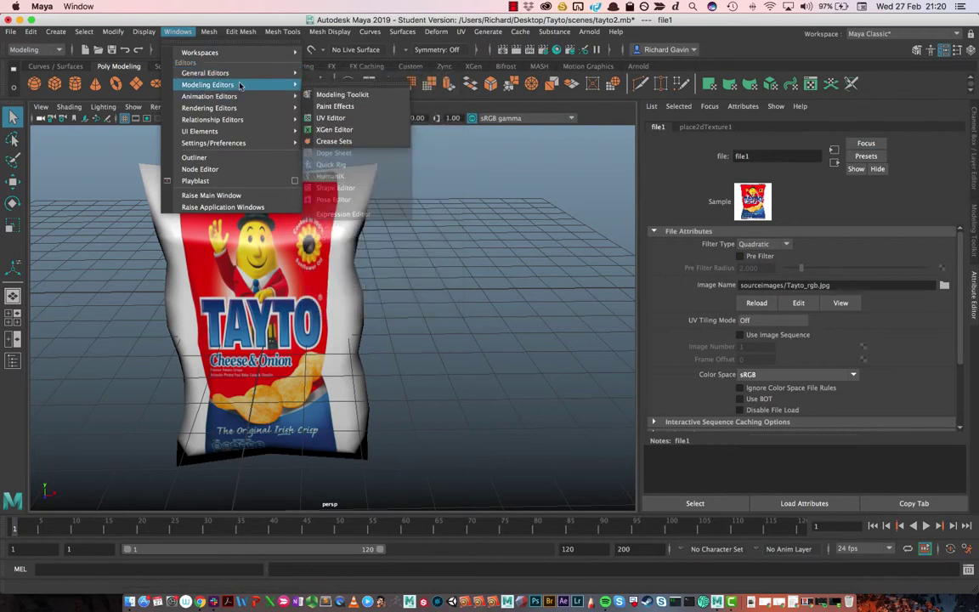
{"action": "left_click", "coordinate": [366, 121]}
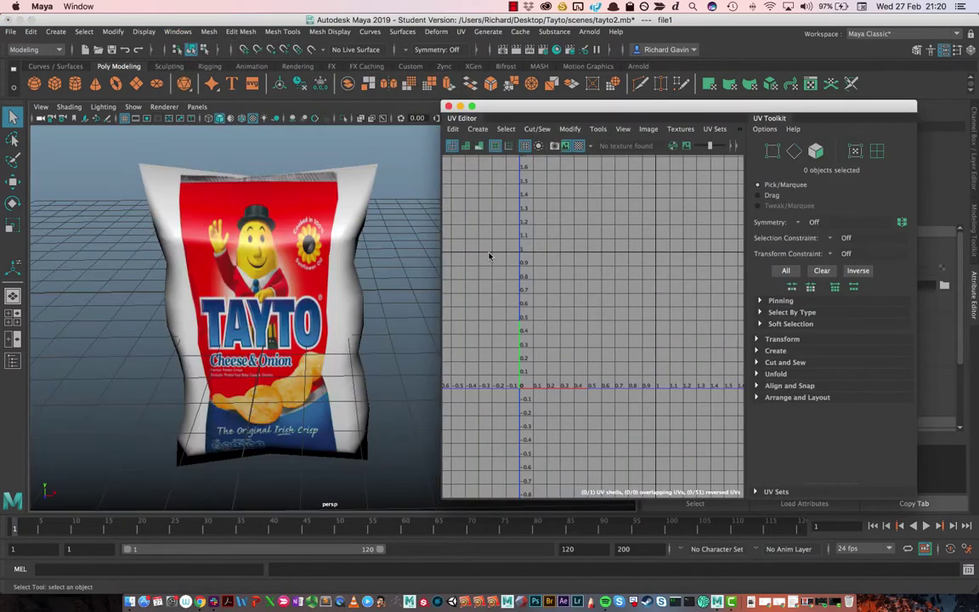
{"action": "scroll", "coordinate": [489, 284], "scroll_direction": "down", "scroll_amount": 4}
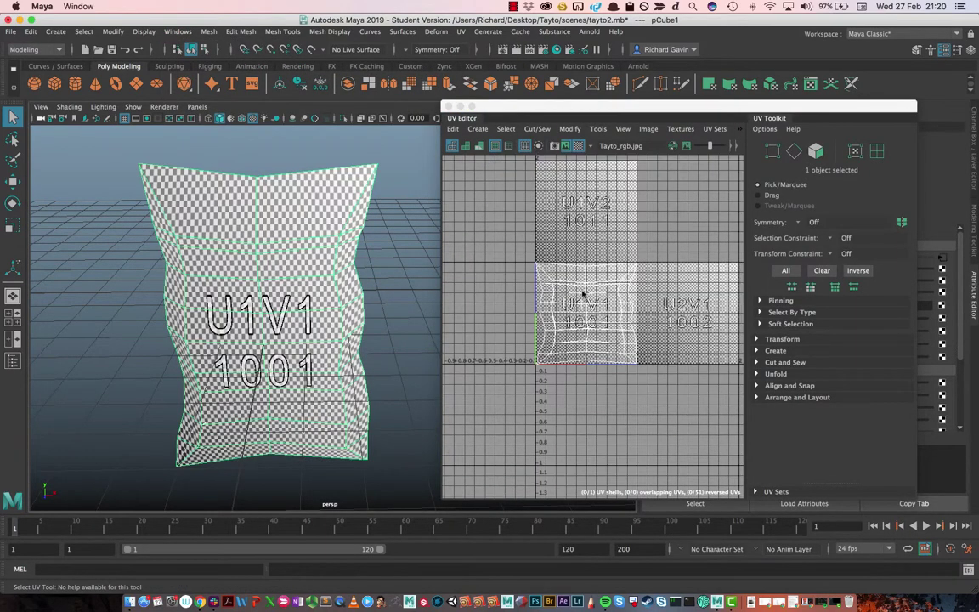
{"action": "right_click_drag", "start_coordinate": [583, 291], "coordinate": [615, 157]}
{"action": "left_click", "coordinate": [579, 145]}
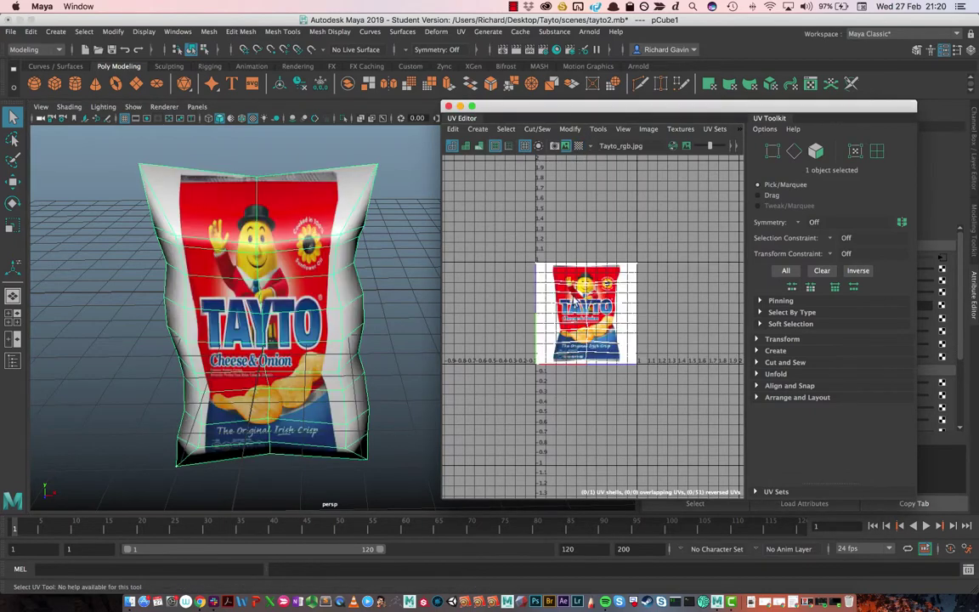
Select the bag's UV shell and scale it in X and Y to remove the white bands
{"action": "right_click", "coordinate": [581, 318]}
{"action": "right_click_drag", "start_coordinate": [581, 318], "coordinate": [529, 300]}
{"action": "left_click", "coordinate": [583, 315]}
{"action": "left_click", "coordinate": [583, 314]}
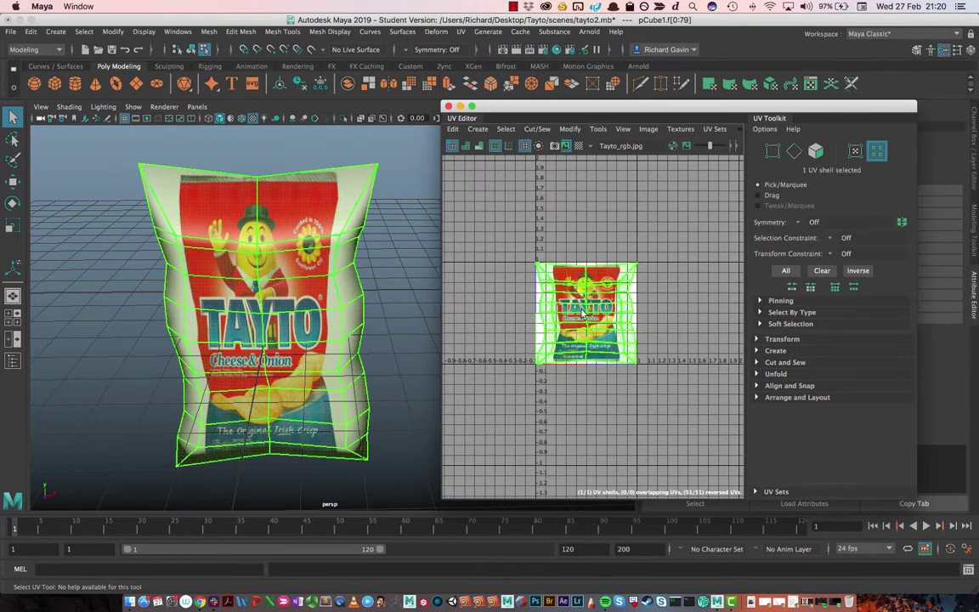
{"action": "key", "text": "r"}
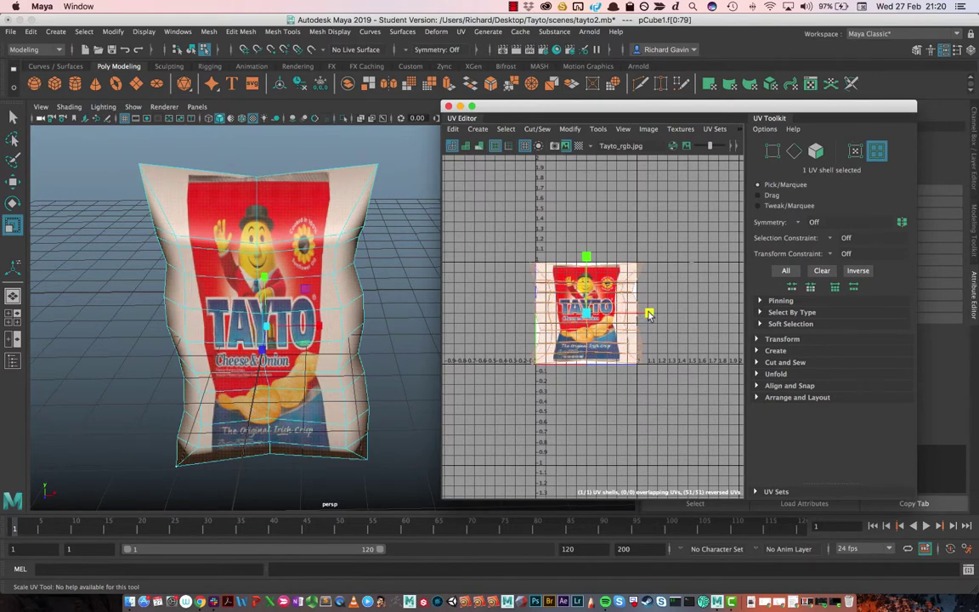
{"action": "mouse_move", "coordinate": [649, 315]}
{"action": "left_mouse_down"}
{"action": "mouse_move", "coordinate": [621, 316]}
{"action": "mouse_move", "coordinate": [634, 314]}
{"action": "left_mouse_up"}
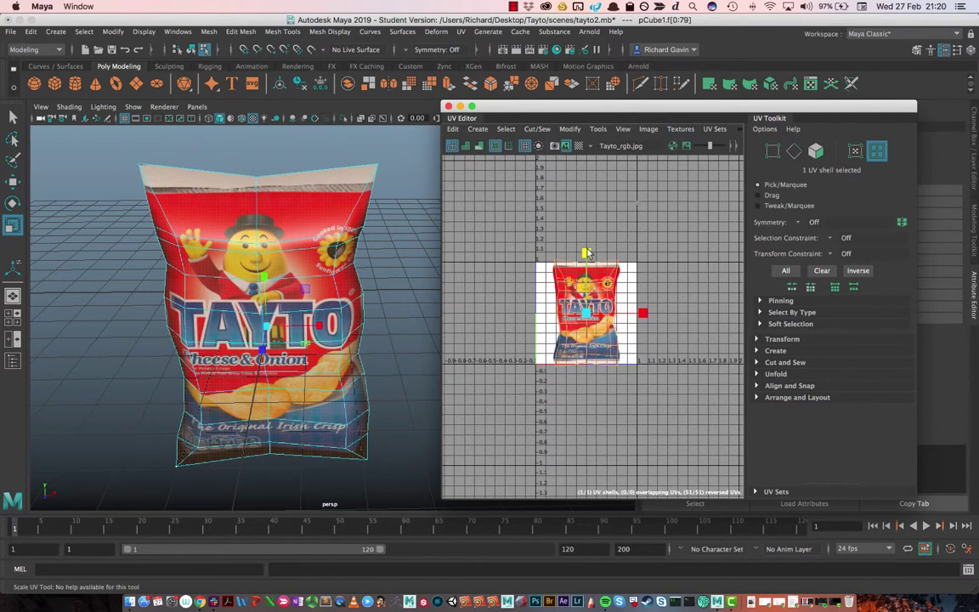
{"action": "left_click_drag", "start_coordinate": [587, 253], "coordinate": [591, 262]}
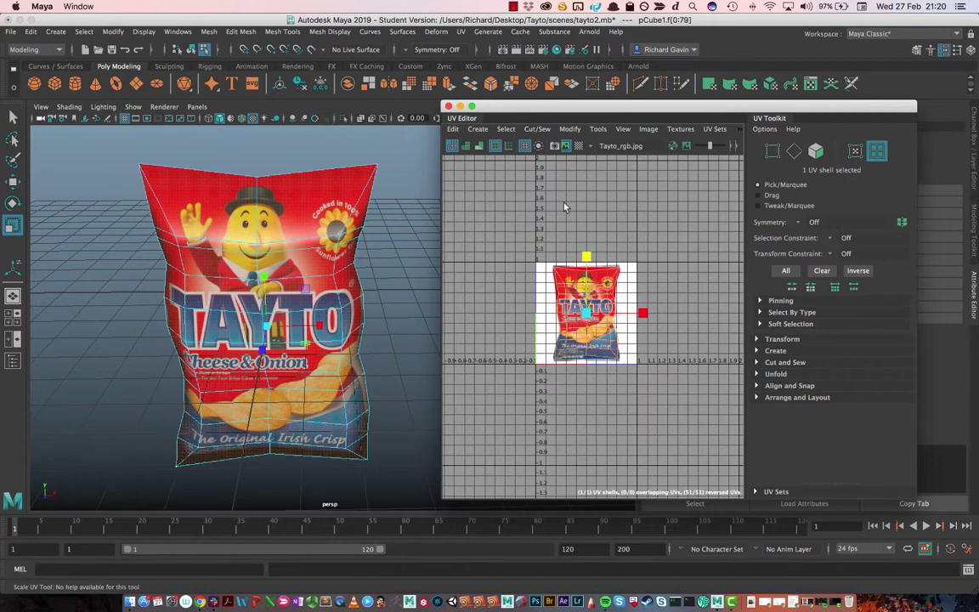
{"action": "left_click", "coordinate": [508, 182]}
{"action": "left_click_drag", "start_coordinate": [270, 268], "coordinate": [212, 286], "text": "alt"}
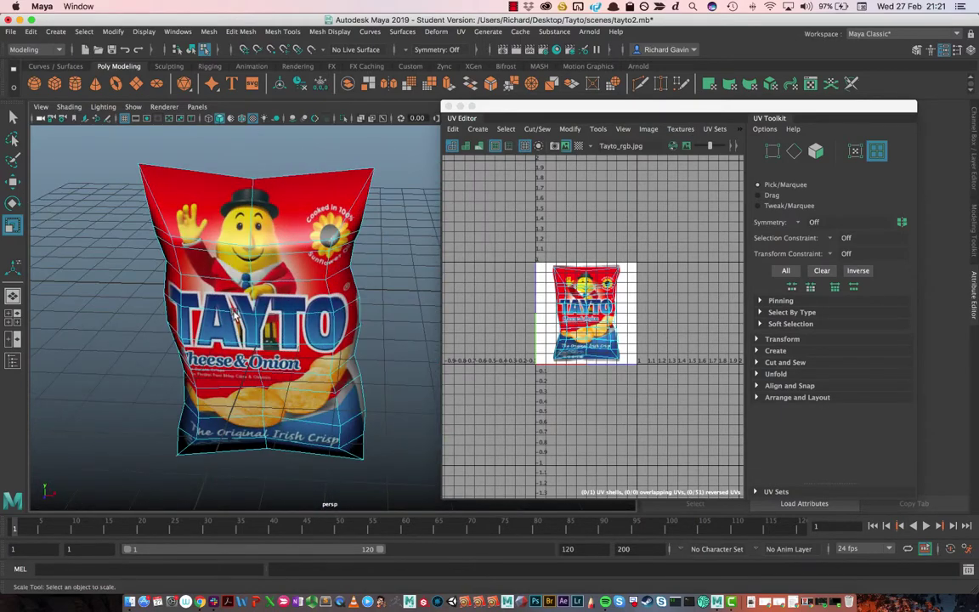
{"action": "scroll", "coordinate": [209, 289], "scroll_direction": "up", "scroll_amount": 4}
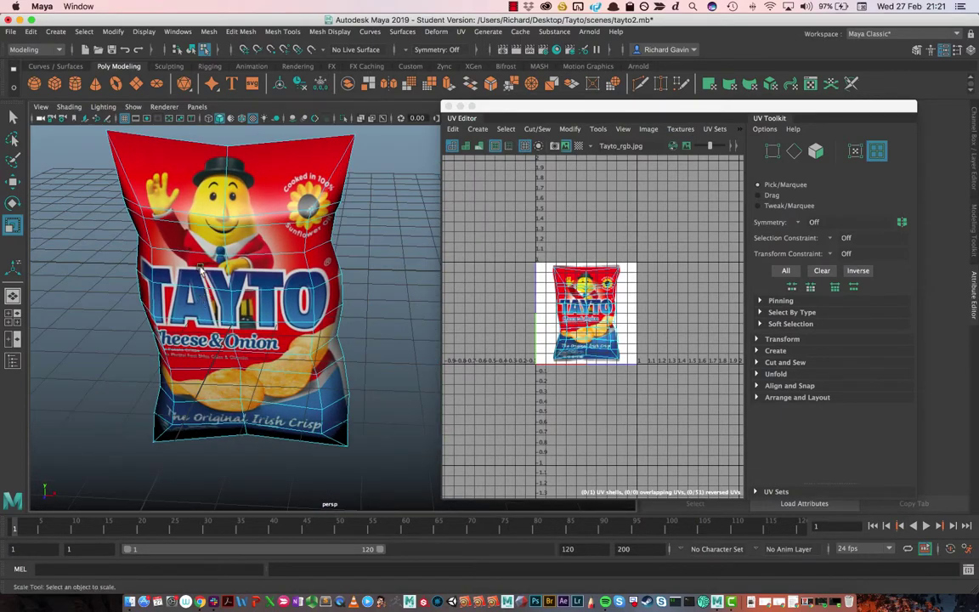
{"action": "left_click_drag", "start_coordinate": [181, 244], "coordinate": [274, 225], "text": "alt"}
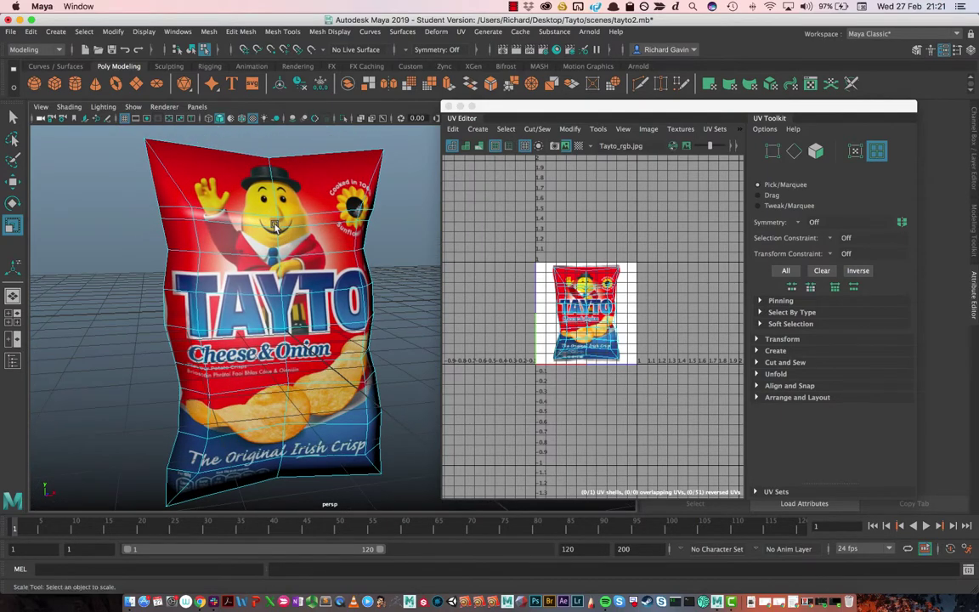